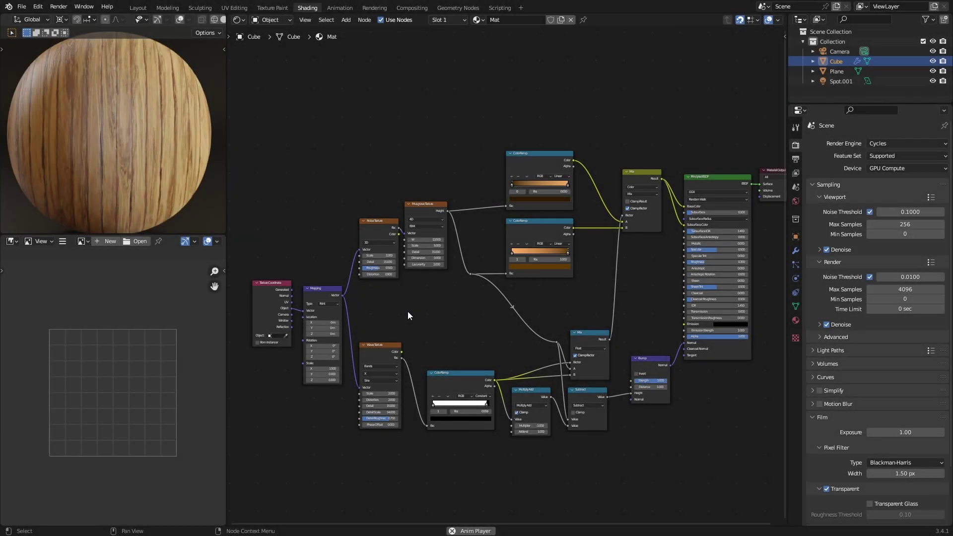
# Preview the Noise Texture output and the Musgrave Texture output on the object.
pyautogui.moveTo(407, 315)
pyautogui.mouseDown(button='middle')
pyautogui.moveTo(379, 336)
pyautogui.moveTo(413, 316)
pyautogui.mouseUp(button='middle')
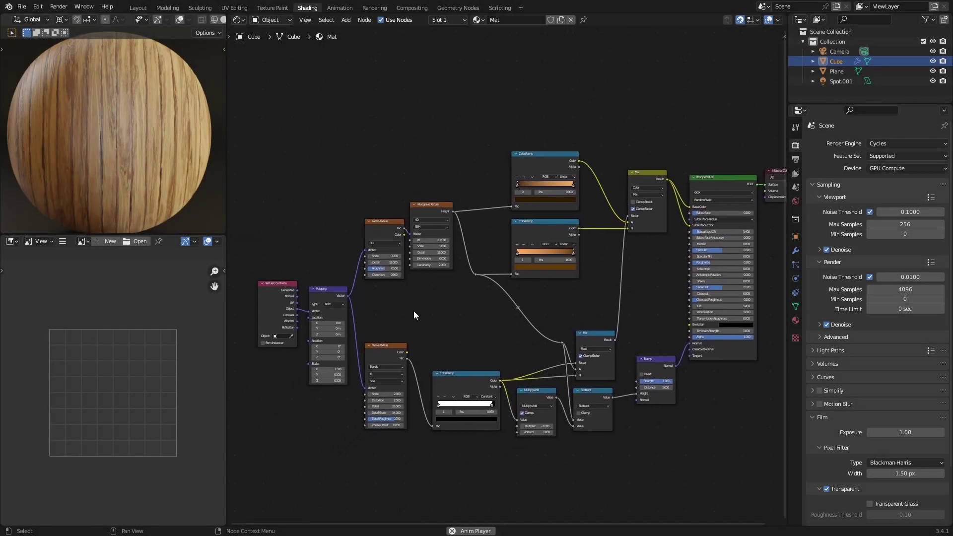
pyautogui.scroll(3, 386, 311)
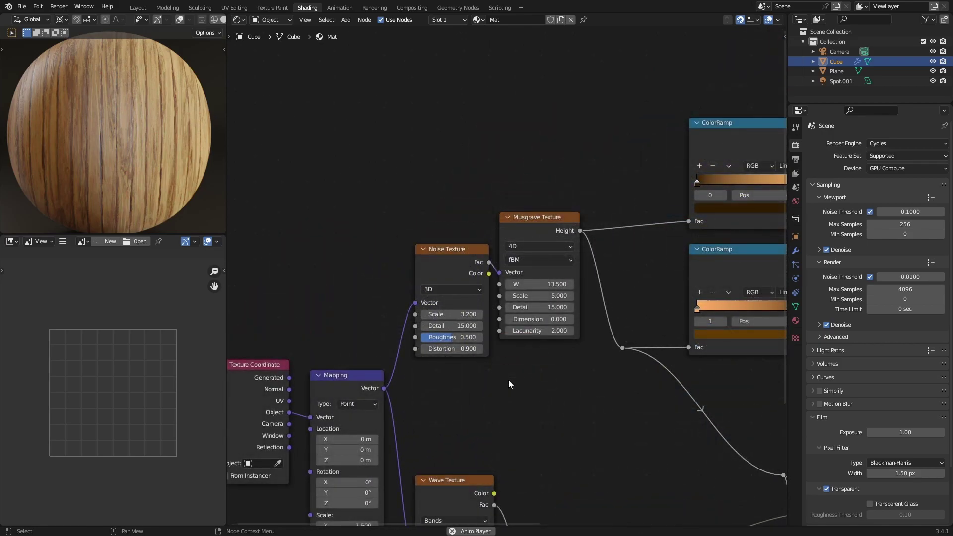
pyautogui.moveTo(444, 224); pyautogui.dragTo(419, 241, button='middle')
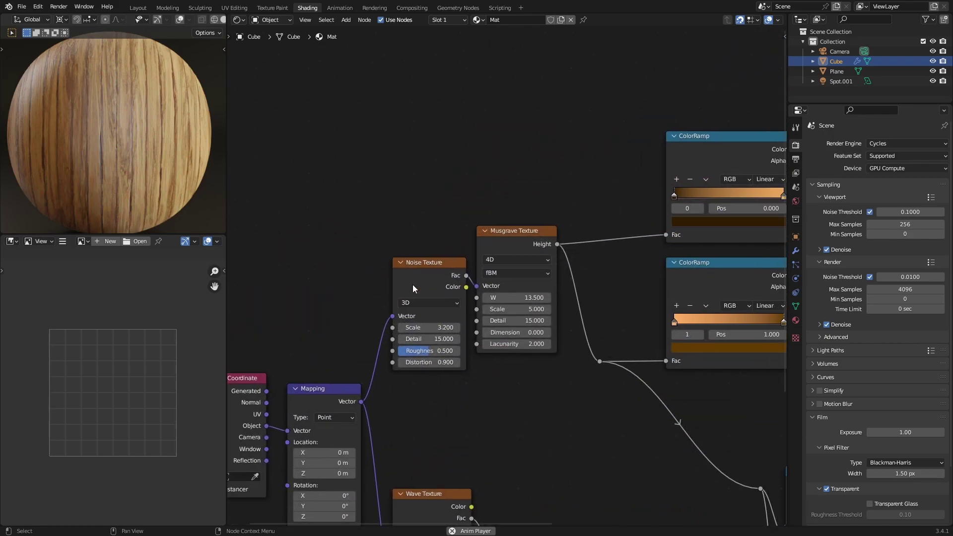
pyautogui.moveTo(412, 287); pyautogui.dragTo(412, 302)
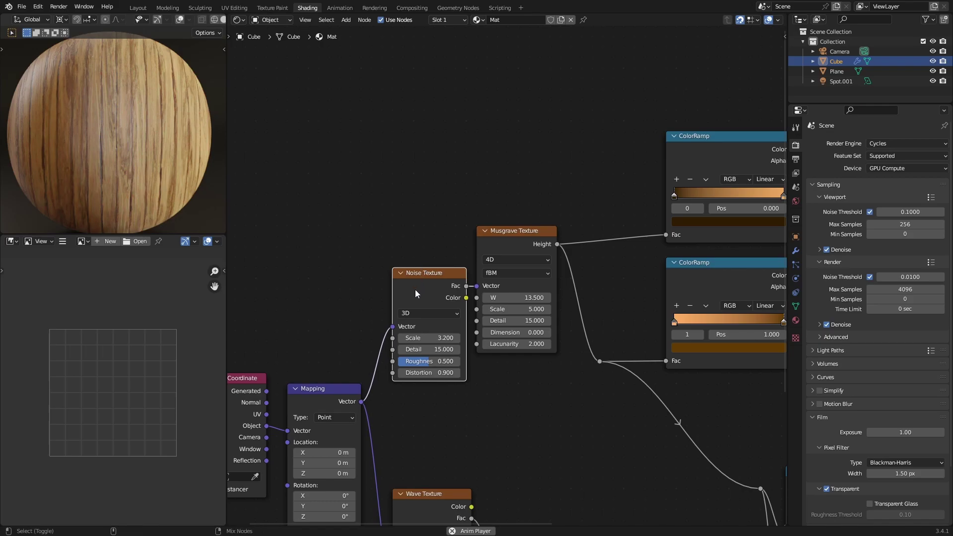
pyautogui.keyDown('ctrl'); pyautogui.keyDown('shift'); pyautogui.click(415, 290); pyautogui.keyUp('shift'); pyautogui.keyUp('ctrl')
pyautogui.keyDown('ctrl'); pyautogui.keyDown('shift'); pyautogui.click(500, 241); pyautogui.keyUp('shift'); pyautogui.keyUp('ctrl')
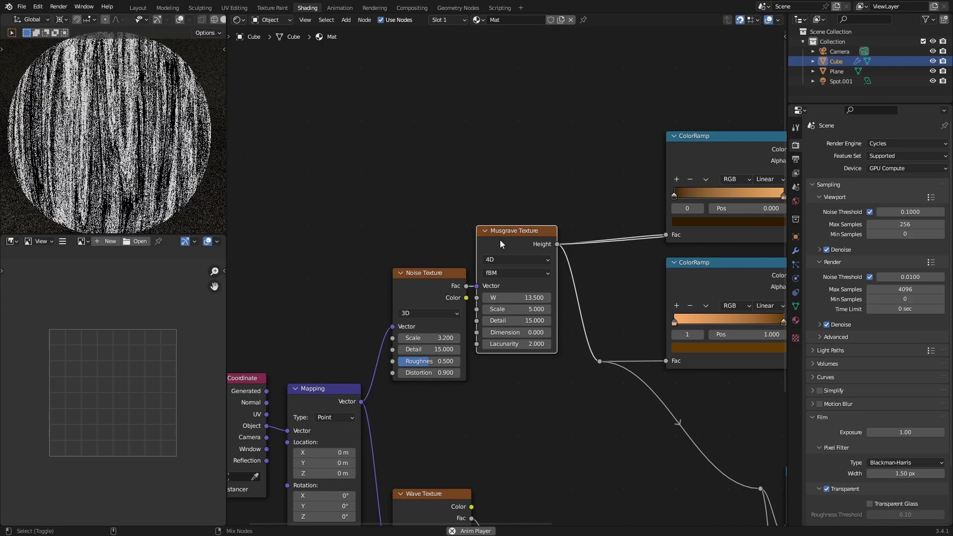
# Preview the lower ColorRamp fed by the Musgrave Texture on the object.
pyautogui.moveTo(529, 200); pyautogui.dragTo(327, 186, button='middle')
pyautogui.keyDown('ctrl'); pyautogui.keyDown('shift'); pyautogui.click(458, 263); pyautogui.keyUp('shift'); pyautogui.keyUp('ctrl')
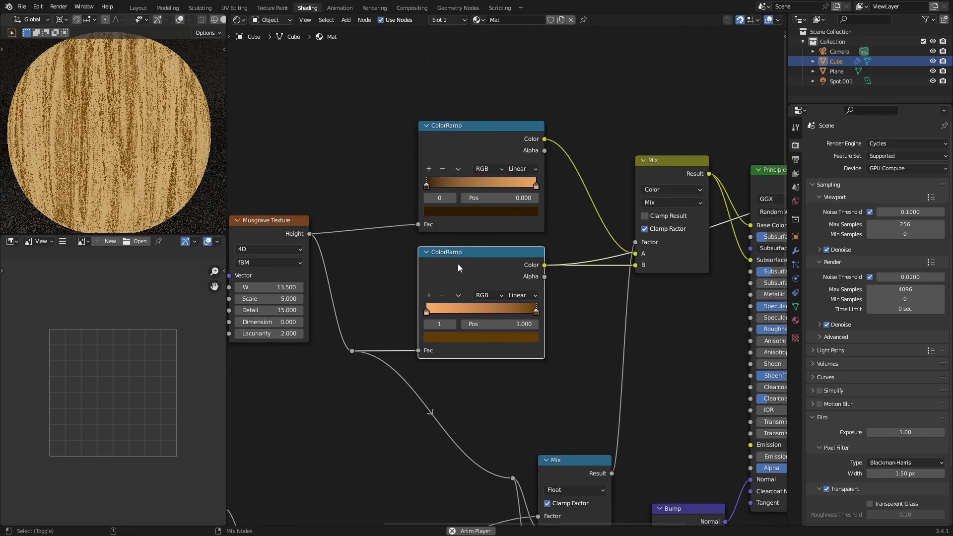
pyautogui.moveTo(357, 271); pyautogui.dragTo(402, 256, button='middle')
pyautogui.moveTo(481, 246)
pyautogui.mouseDown()
pyautogui.moveTo(477, 236)
pyautogui.moveTo(478, 250)
pyautogui.mouseUp()
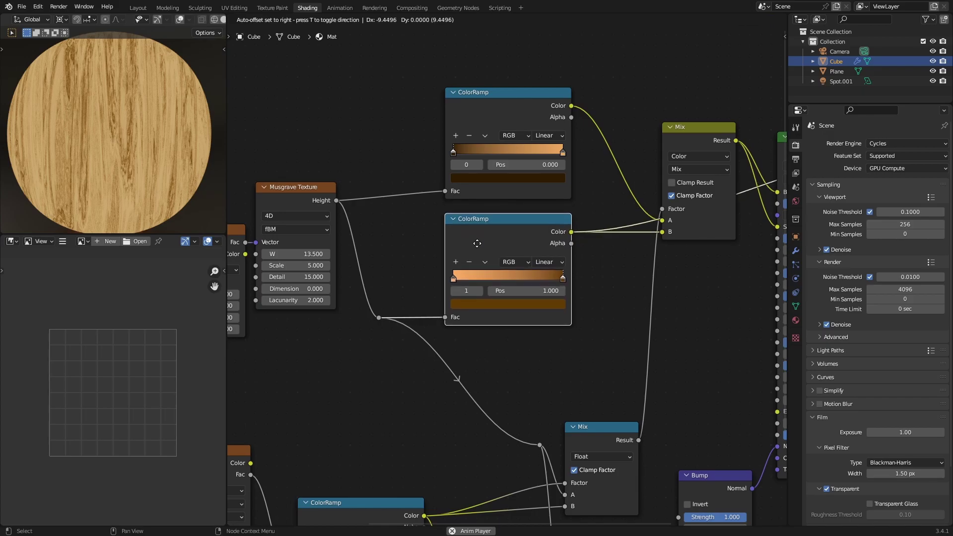
pyautogui.click(478, 240)
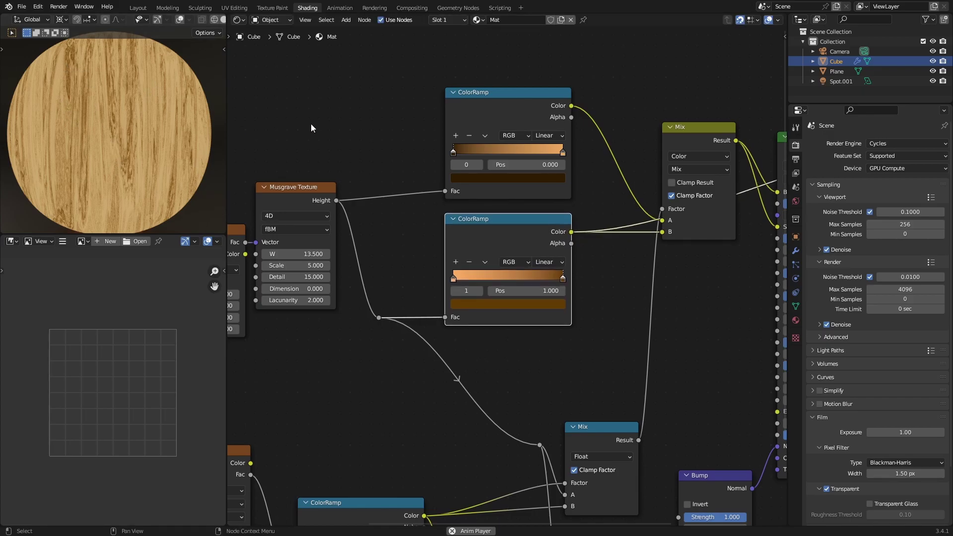
# Try a Noise Texture scale of 4.2 and a different W value on the Musgrave Texture.
pyautogui.moveTo(310, 123); pyautogui.dragTo(484, 137, button='middle')
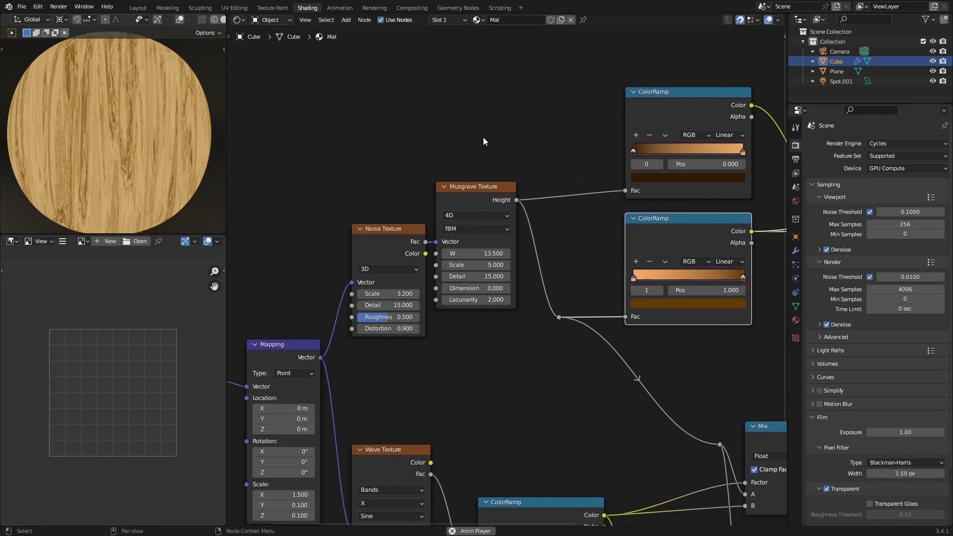
pyautogui.scroll(2, 386, 284)
pyautogui.moveTo(336, 302)
pyautogui.mouseDown()
pyautogui.moveTo(358, 302)
pyautogui.moveTo(346, 303)
pyautogui.mouseUp()
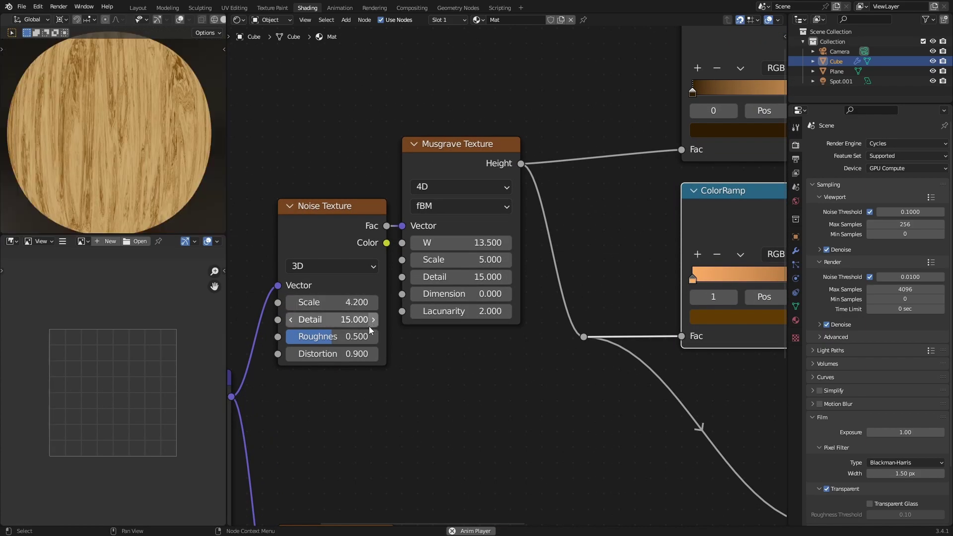
pyautogui.moveTo(461, 243)
pyautogui.mouseDown()
pyautogui.moveTo(437, 243)
pyautogui.moveTo(446, 242)
pyautogui.mouseUp()
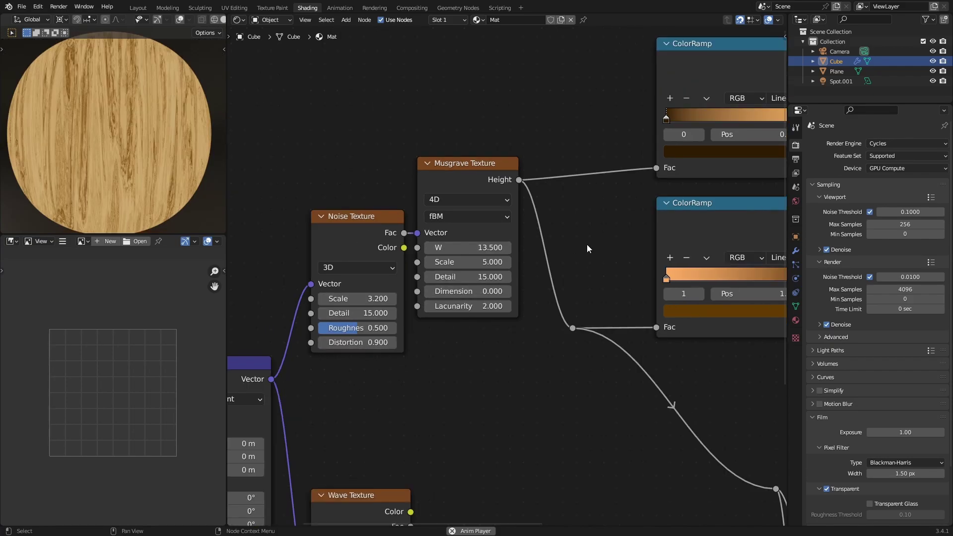
# Move the lower ColorRamp node up against the upper one and preview the Musgrave Texture.
pyautogui.moveTo(587, 245); pyautogui.dragTo(416, 308, button='middle')
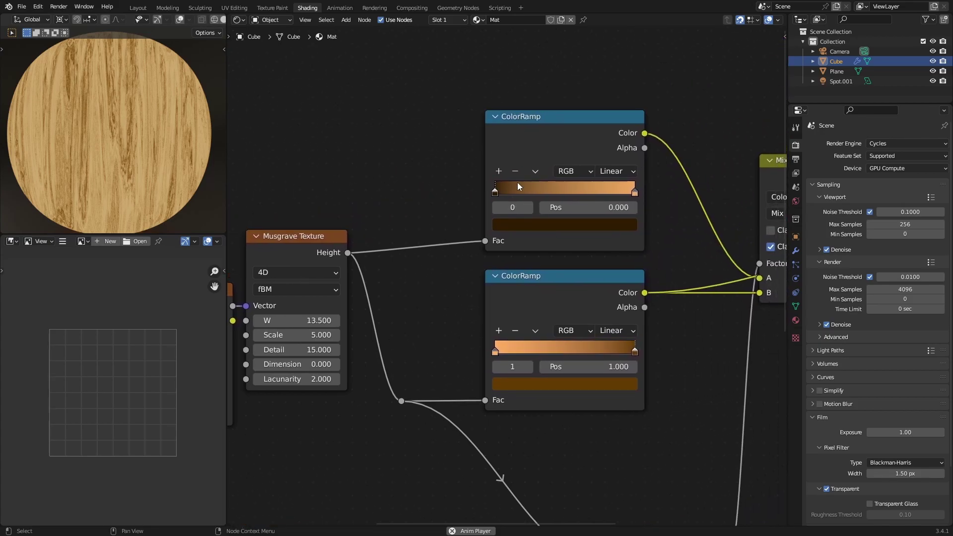
pyautogui.moveTo(516, 287); pyautogui.dragTo(517, 282)
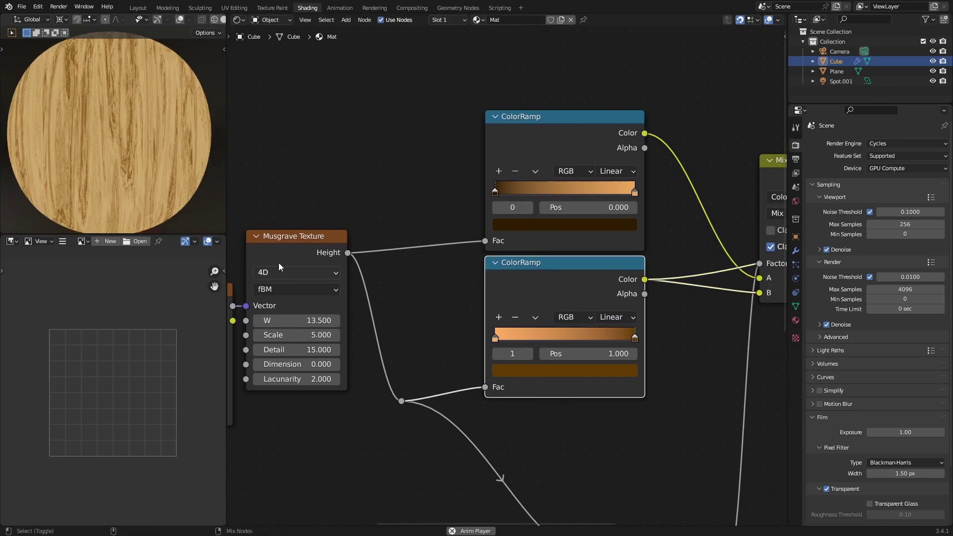
pyautogui.keyDown('ctrl'); pyautogui.keyDown('shift'); pyautogui.click(279, 264); pyautogui.keyUp('shift'); pyautogui.keyUp('ctrl')
# Compare the wood colours by alternating the preview between the two ColorRamps and the Musgrave Texture.
pyautogui.keyDown('ctrl'); pyautogui.keyDown('shift'); pyautogui.click(523, 156); pyautogui.keyUp('shift'); pyautogui.keyUp('ctrl')
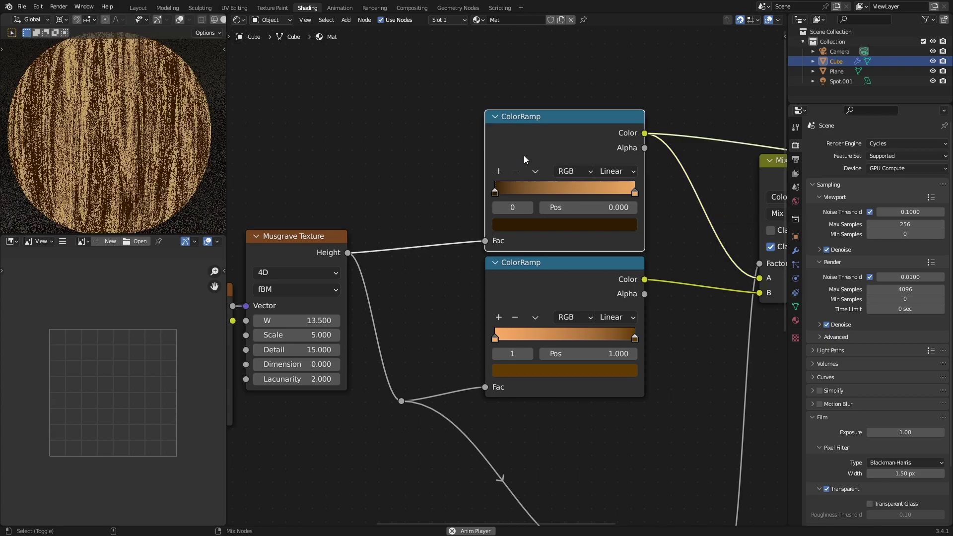
pyautogui.keyDown('ctrl'); pyautogui.keyDown('shift'); pyautogui.click(514, 293); pyautogui.keyUp('shift'); pyautogui.keyUp('ctrl')
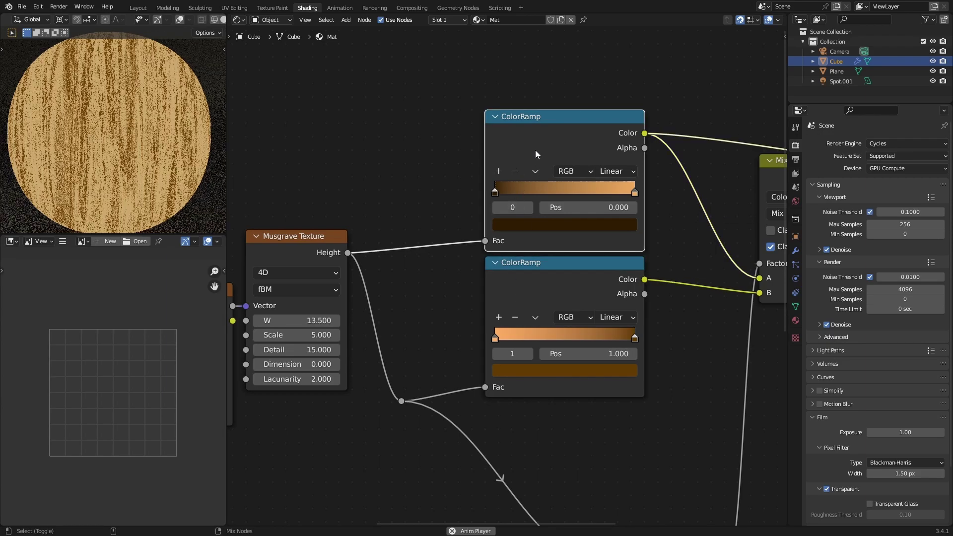
pyautogui.keyDown('ctrl'); pyautogui.keyDown('shift'); pyautogui.click(529, 166); pyautogui.keyUp('shift'); pyautogui.keyUp('ctrl')
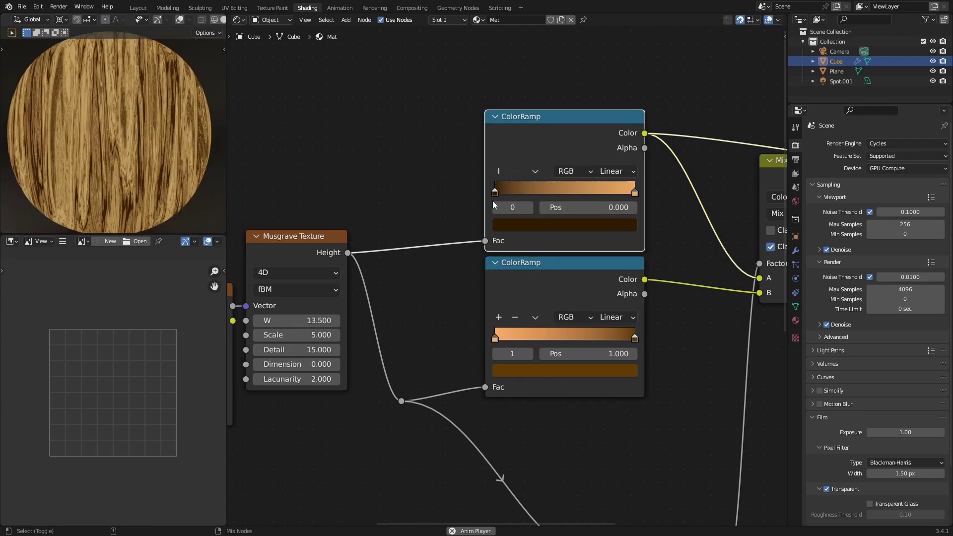
pyautogui.keyDown('ctrl'); pyautogui.keyDown('shift'); pyautogui.click(506, 281); pyautogui.keyUp('shift'); pyautogui.keyUp('ctrl')
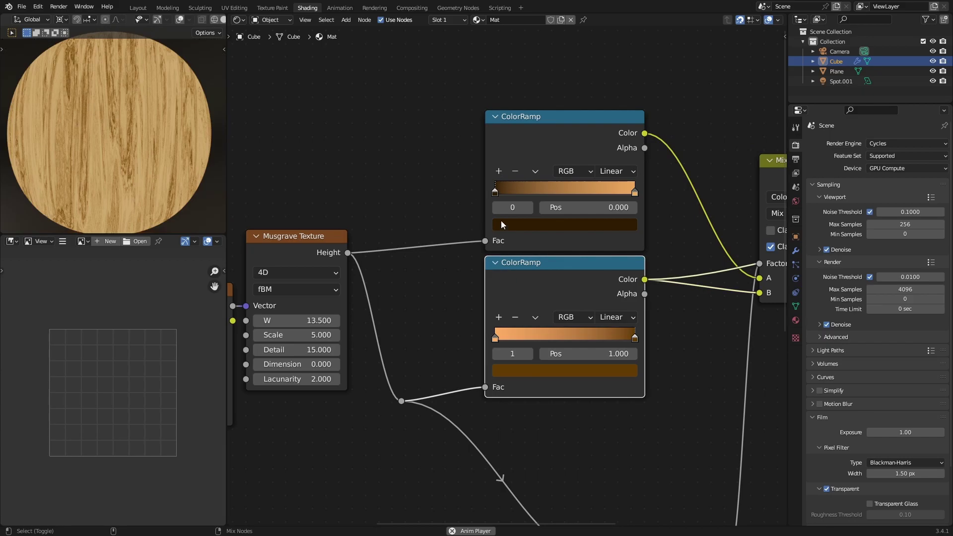
pyautogui.keyDown('ctrl'); pyautogui.keyDown('shift'); pyautogui.click(526, 148); pyautogui.keyUp('shift'); pyautogui.keyUp('ctrl')
pyautogui.keyDown('ctrl'); pyautogui.keyDown('shift'); pyautogui.click(518, 284); pyautogui.keyUp('shift'); pyautogui.keyUp('ctrl')
pyautogui.keyDown('ctrl'); pyautogui.keyDown('shift'); pyautogui.click(312, 252); pyautogui.keyUp('shift'); pyautogui.keyUp('ctrl')
pyautogui.keyDown('ctrl'); pyautogui.keyDown('shift'); pyautogui.click(519, 275); pyautogui.keyUp('shift'); pyautogui.keyUp('ctrl')
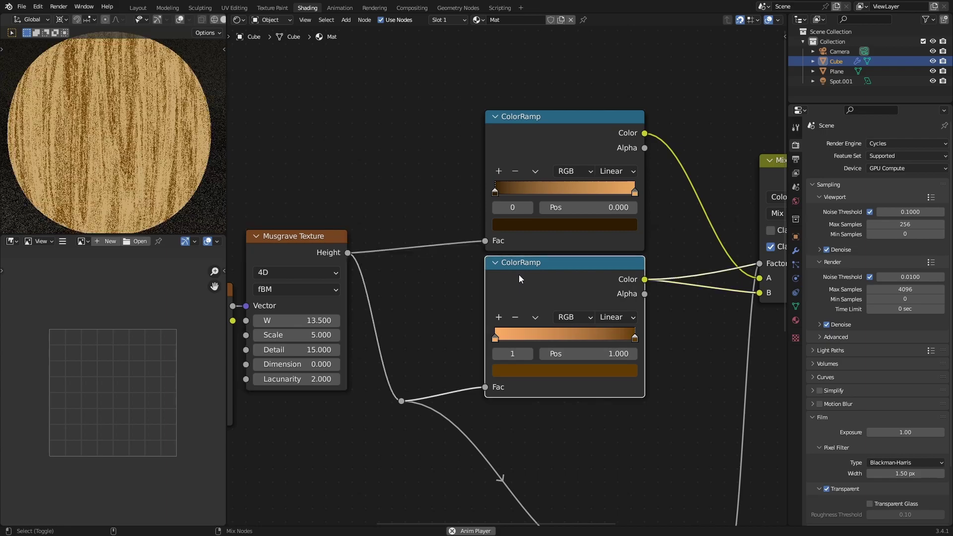
pyautogui.keyDown('ctrl'); pyautogui.keyDown('shift'); pyautogui.click(537, 149); pyautogui.keyUp('shift'); pyautogui.keyUp('ctrl')
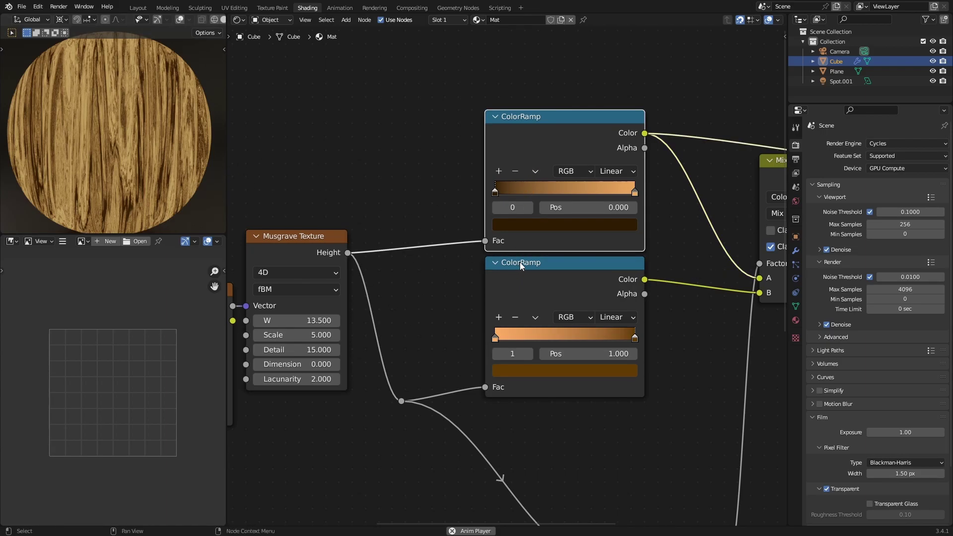
pyautogui.click(659, 335)
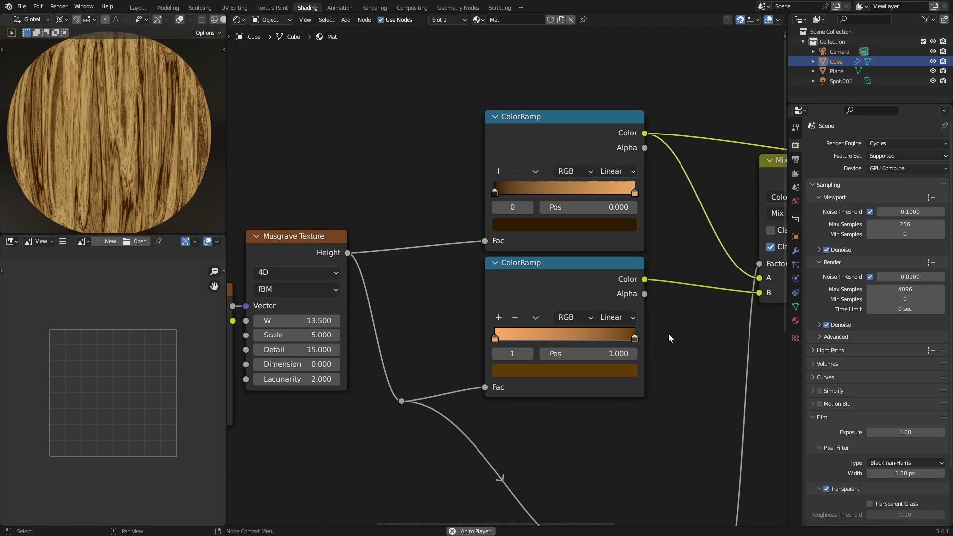
# Preview the result of the Mix node that combines the two wood ColorRamps.
pyautogui.moveTo(668, 335); pyautogui.dragTo(570, 336, button='middle')
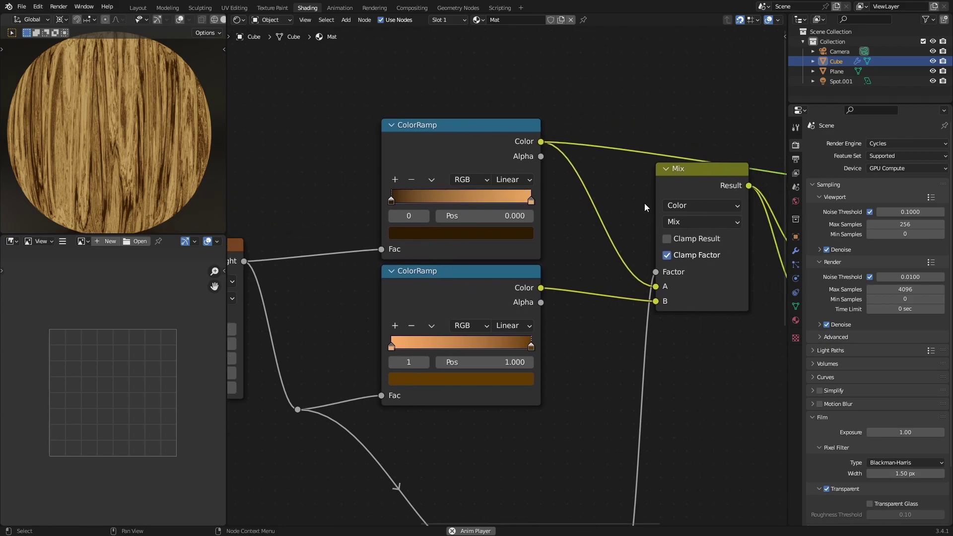
pyautogui.click(681, 186)
pyautogui.keyDown('ctrl'); pyautogui.keyDown('shift'); pyautogui.click(681, 187); pyautogui.keyUp('shift'); pyautogui.keyUp('ctrl')
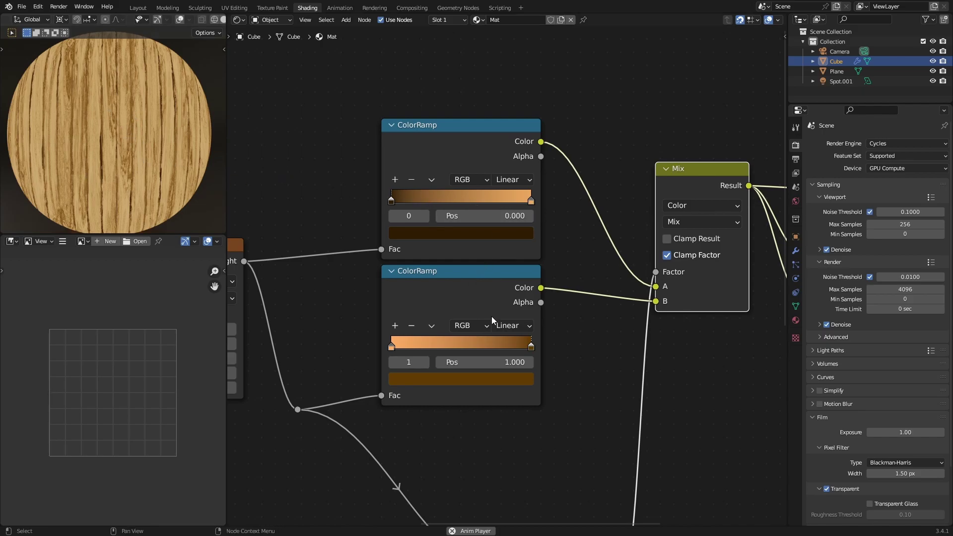
# Disconnect the colour Mix node's Factor input and compare previews of both ColorRamps and the Mix result.
pyautogui.moveTo(621, 307); pyautogui.dragTo(574, 311, button='middle')
pyautogui.moveTo(608, 276); pyautogui.dragTo(641, 288)
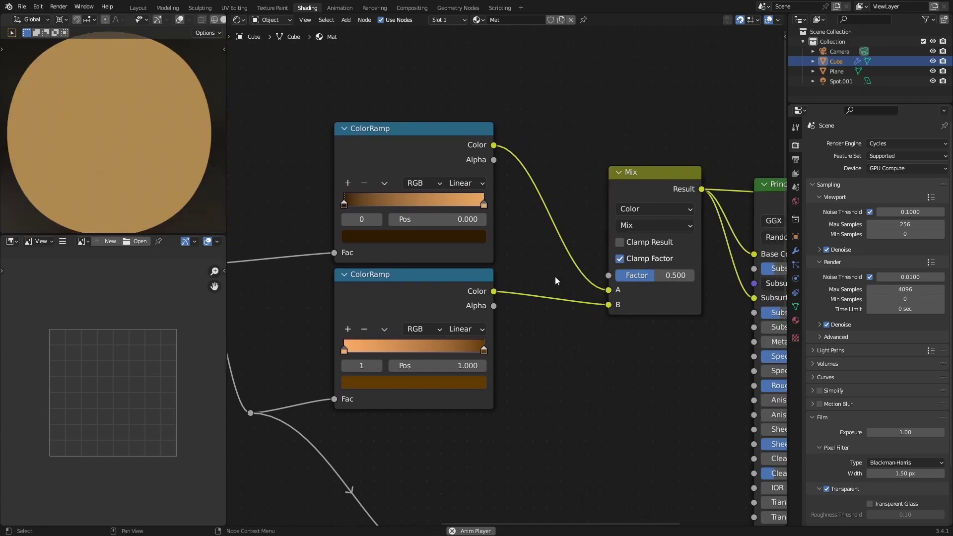
pyautogui.keyDown('ctrl'); pyautogui.keyDown('shift'); pyautogui.click(430, 154); pyautogui.keyUp('shift'); pyautogui.keyUp('ctrl')
pyautogui.keyDown('ctrl'); pyautogui.keyDown('shift'); pyautogui.click(422, 296); pyautogui.keyUp('shift'); pyautogui.keyUp('ctrl')
pyautogui.keyDown('ctrl'); pyautogui.keyDown('shift'); pyautogui.click(651, 309); pyautogui.keyUp('shift'); pyautogui.keyUp('ctrl')
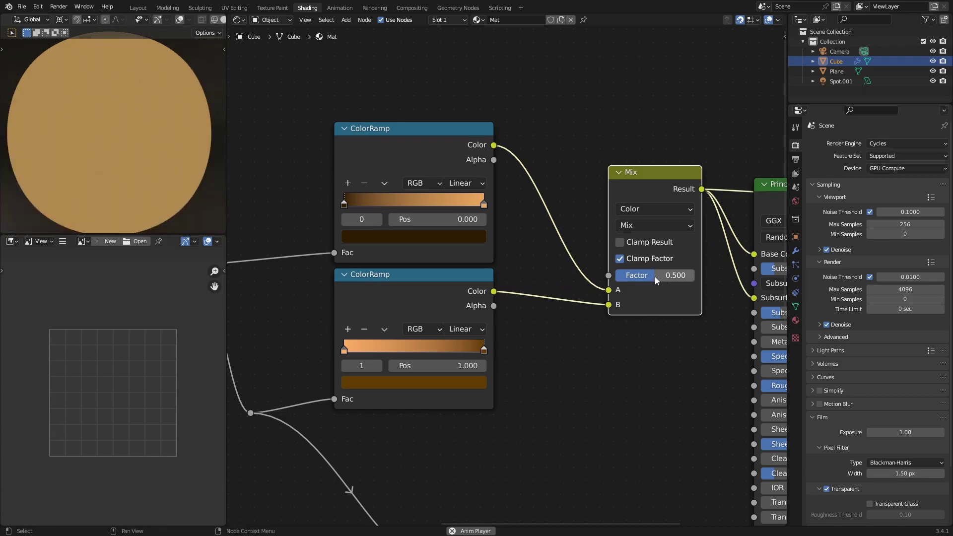
# Try the colour Mix node's Factor at 0 and at 1.
pyautogui.moveTo(655, 276); pyautogui.dragTo(618, 276)
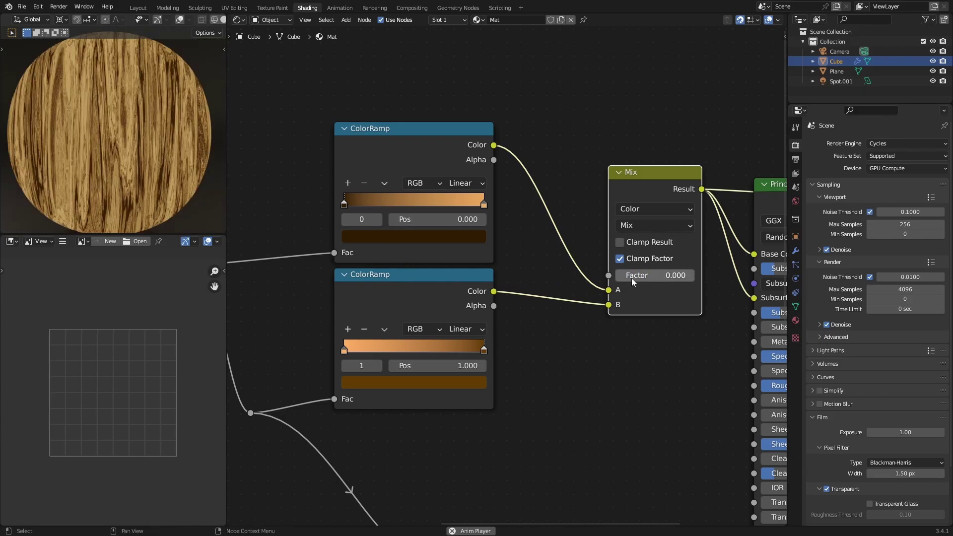
pyautogui.moveTo(635, 278); pyautogui.dragTo(692, 276)
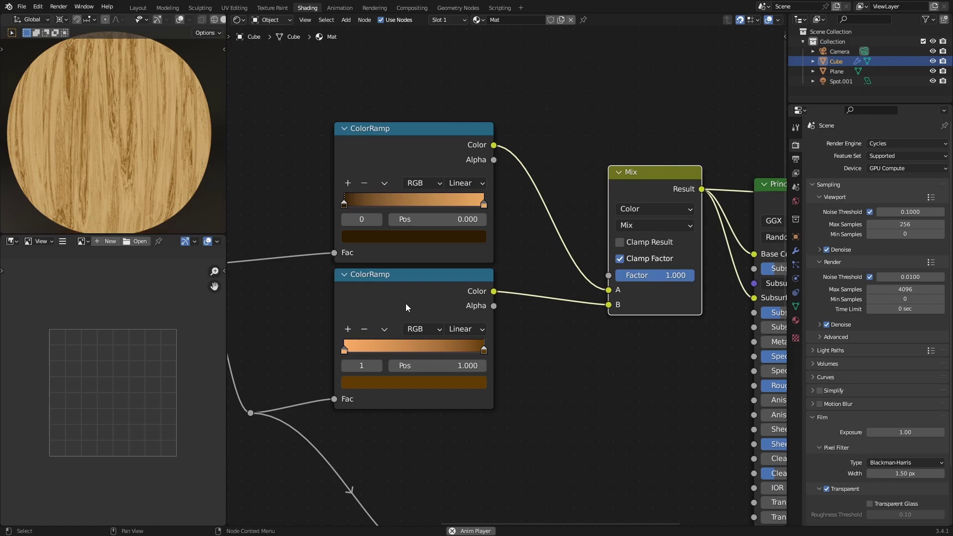
pyautogui.click(629, 345)
# Undo the colour Mix node's Factor changes and the recent preview switches.
pyautogui.hotkey('ctrl', 'z')
pyautogui.hotkey('ctrl', 'z')
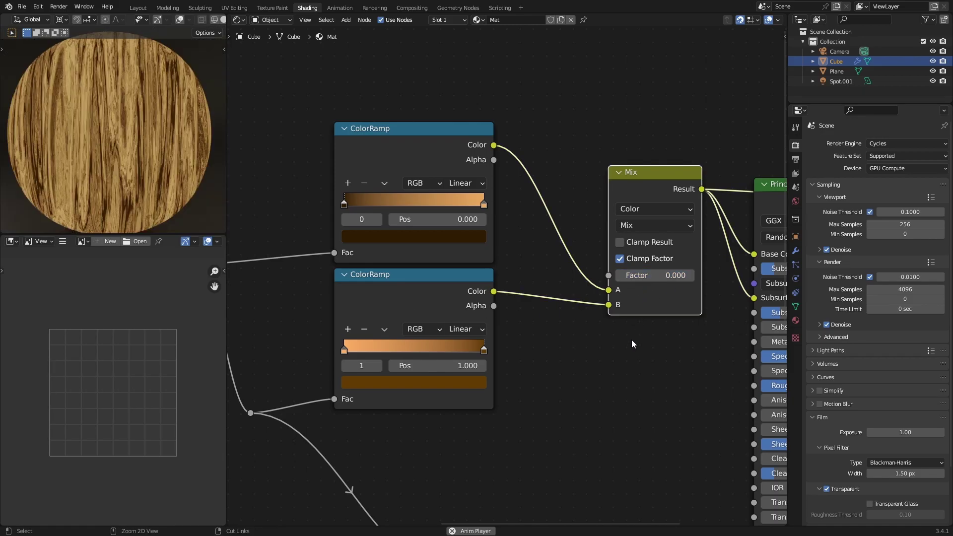
pyautogui.hotkey('ctrl', 'z')
pyautogui.hotkey('ctrl', 'z')
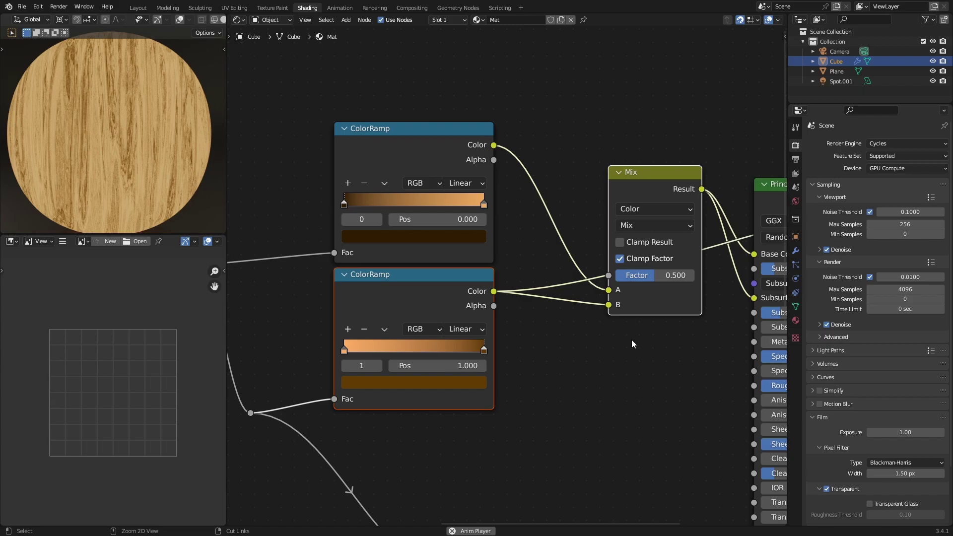
pyautogui.hotkey('ctrl', 'z')
pyautogui.hotkey('ctrl', 'z')
pyautogui.hotkey('ctrl', 'z')
pyautogui.hotkey('ctrl', 'z')
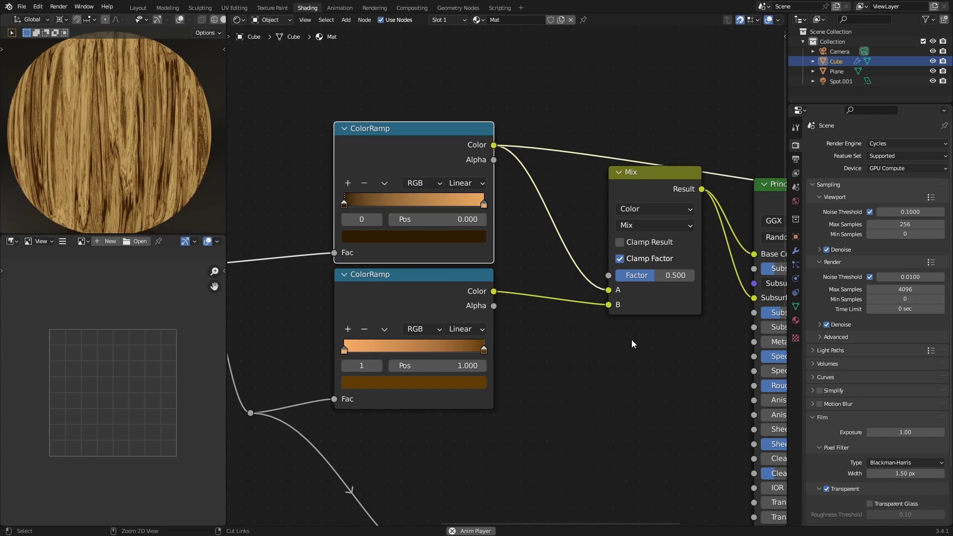
pyautogui.hotkey('ctrl', 'shift', 'z')
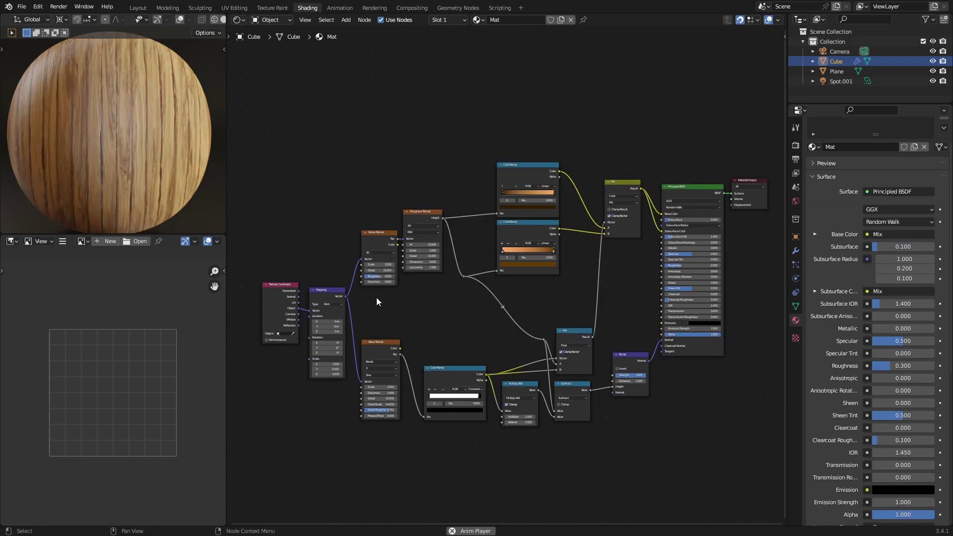
# Preview the Wave Texture node's output on the object.
pyautogui.moveTo(377, 301); pyautogui.dragTo(642, 149)
pyautogui.moveTo(431, 309); pyautogui.dragTo(447, 290, button='middle')
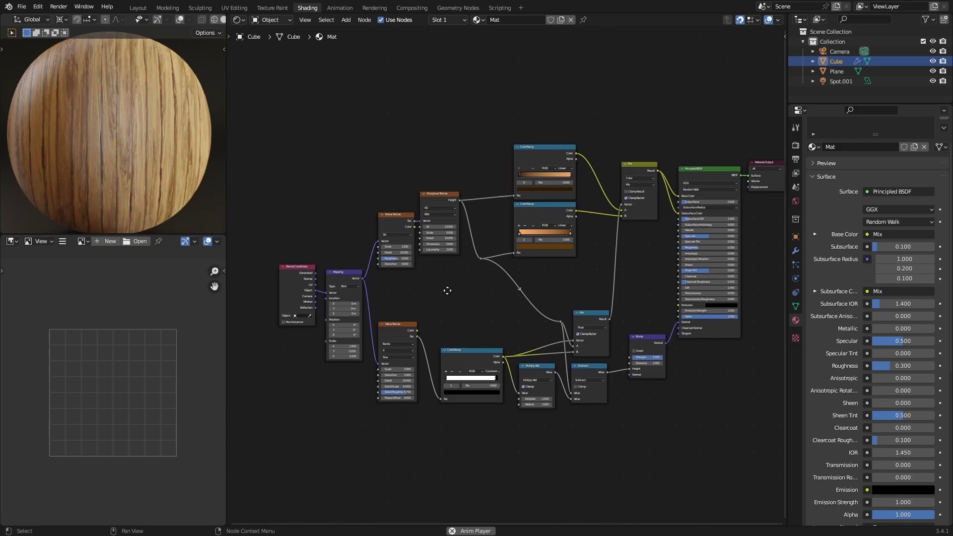
pyautogui.scroll(5, 448, 290)
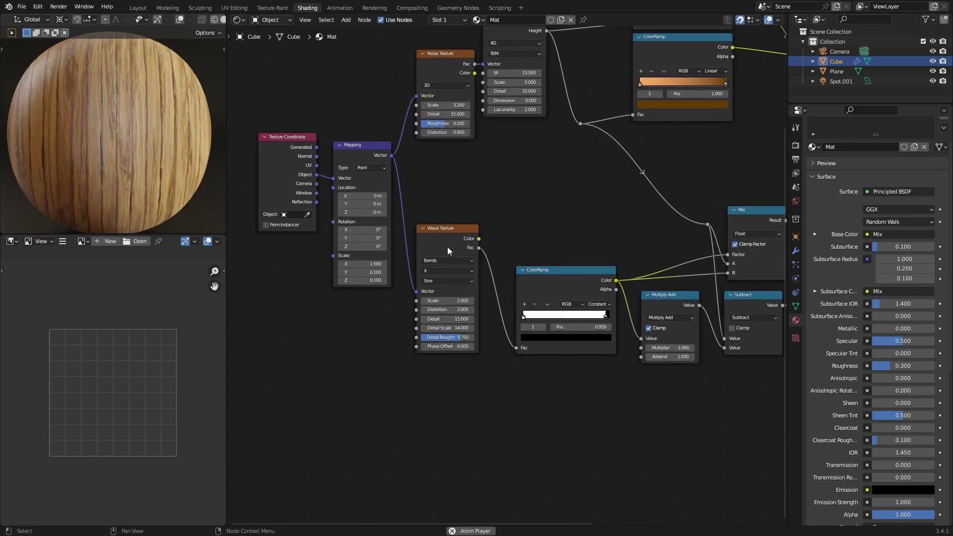
pyautogui.scroll(3, 447, 251)
pyautogui.keyDown('ctrl'); pyautogui.keyDown('shift'); pyautogui.click(419, 242); pyautogui.keyUp('shift'); pyautogui.keyUp('ctrl')
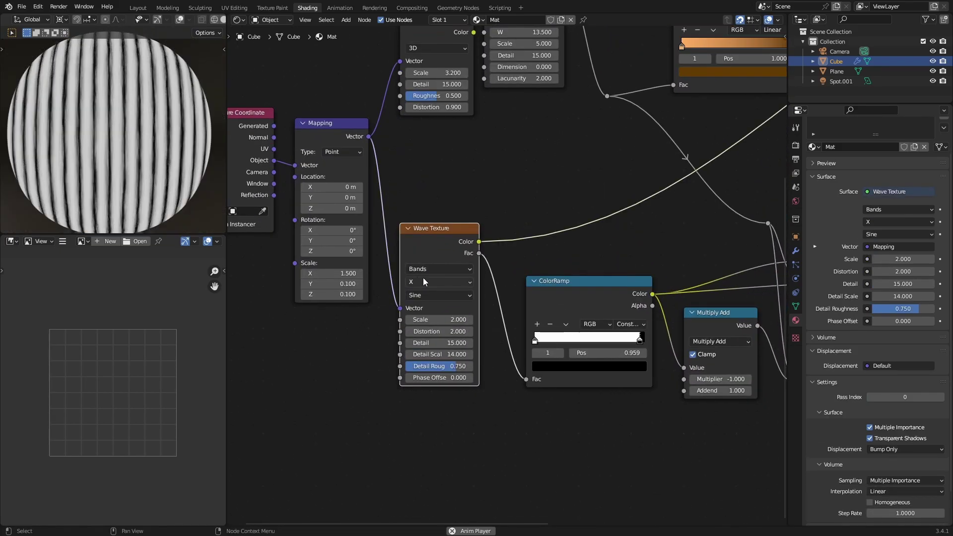
# Set the Wave Texture's Distortion to 0 while inspecting its bands up close in the viewport.
pyautogui.scroll(5, 135, 187)
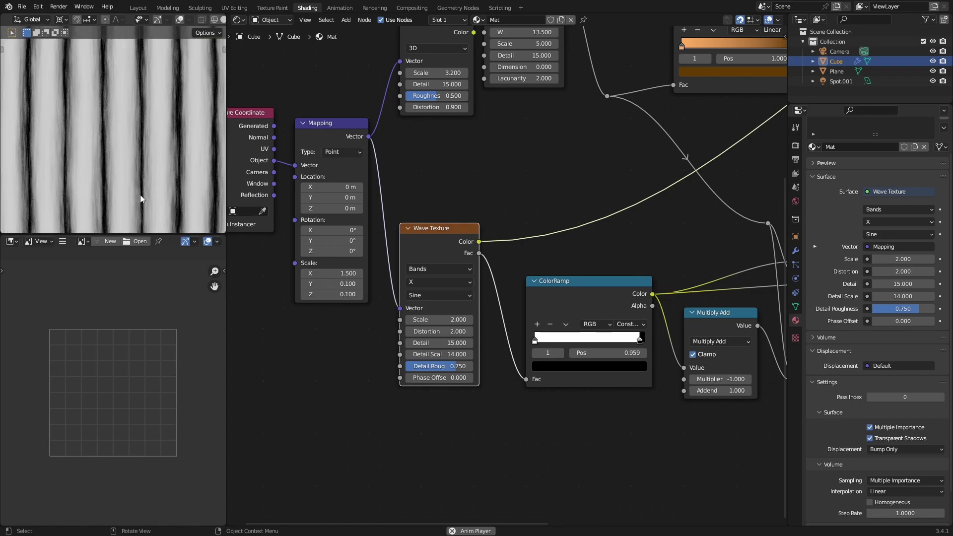
pyautogui.scroll(3, 403, 319)
pyautogui.moveTo(422, 347)
pyautogui.mouseDown()
pyautogui.moveTo(385, 346)
pyautogui.moveTo(436, 346)
pyautogui.mouseUp()
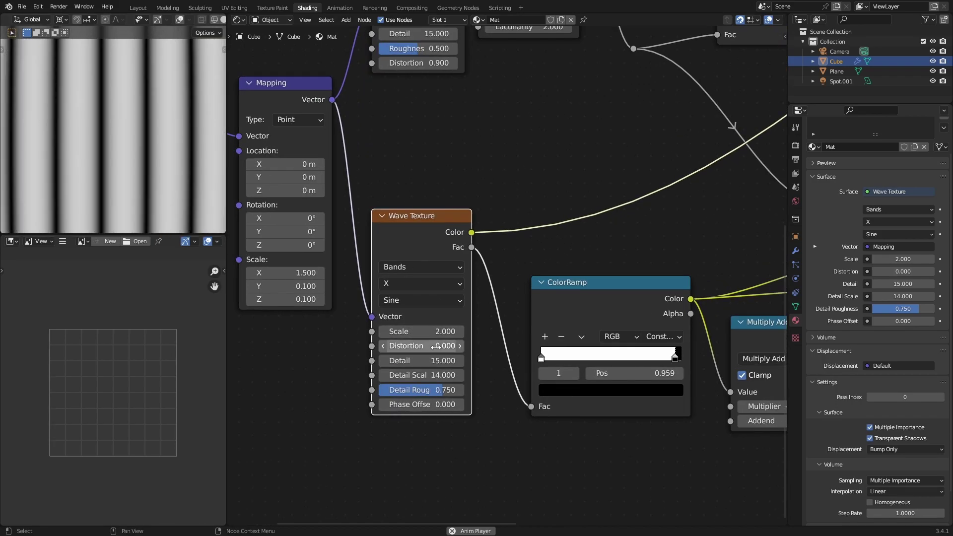
# Set the Wave Texture's Distortion to 2 and inspect the bands on the object.
pyautogui.scroll(-7, 194, 157)
pyautogui.scroll(3, 103, 81)
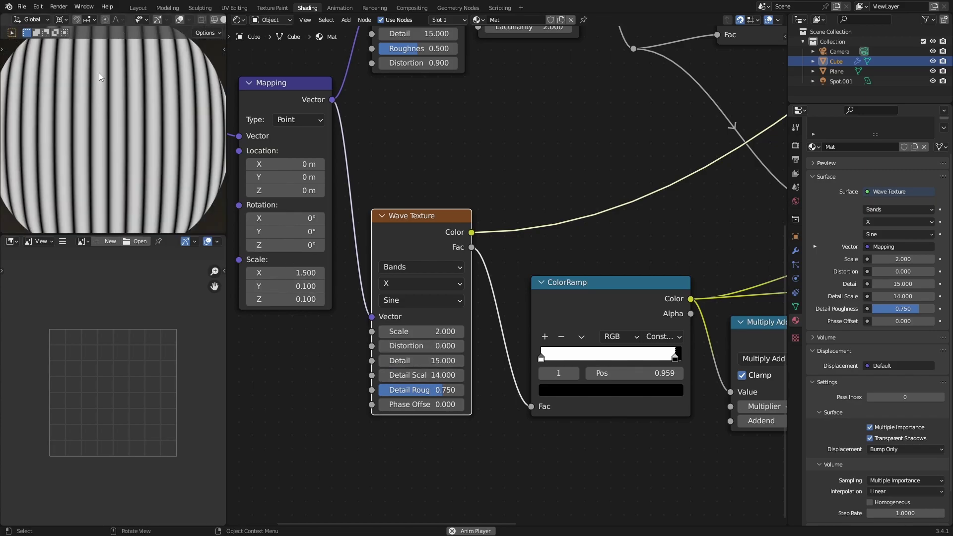
pyautogui.click(424, 346)
pyautogui.write('2')
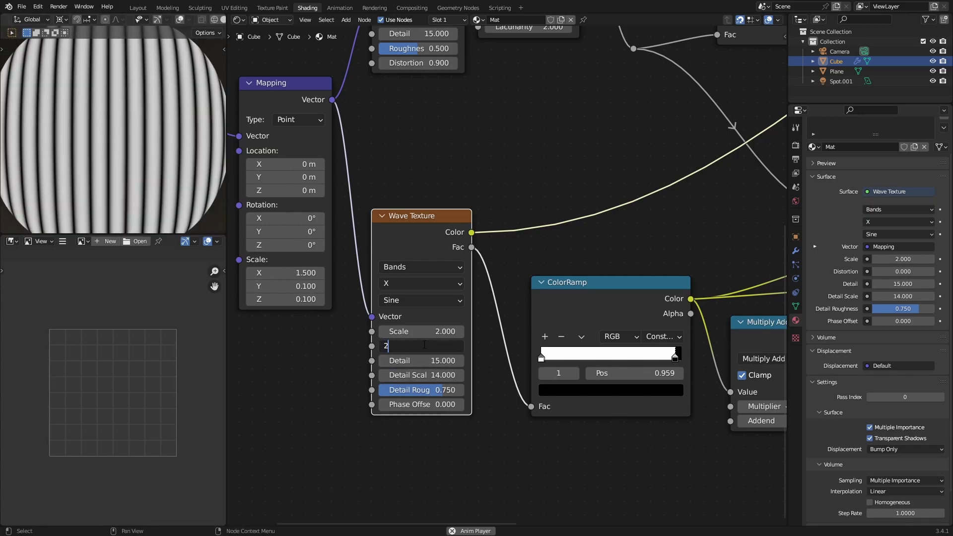
pyautogui.press('Return')
pyautogui.scroll(3, 139, 158)
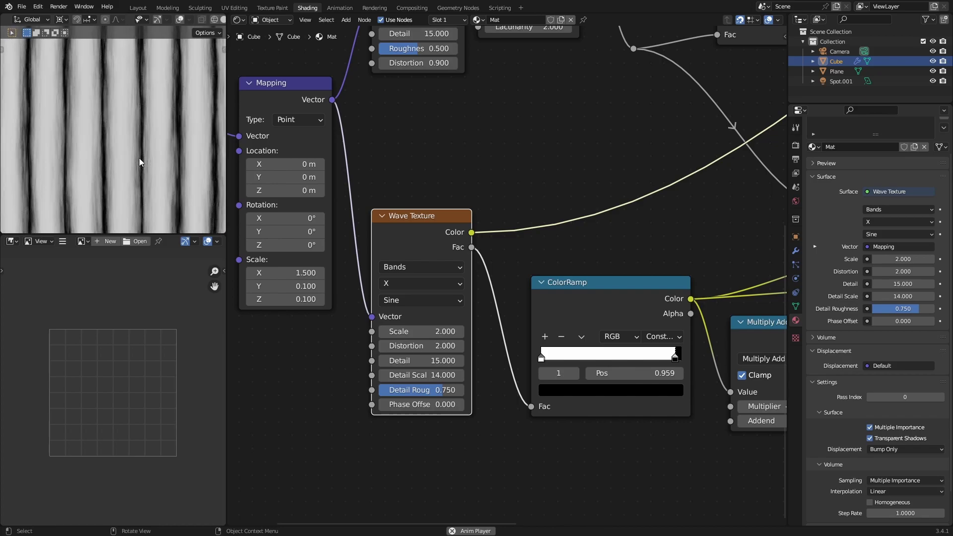
pyautogui.scroll(-3, 139, 159)
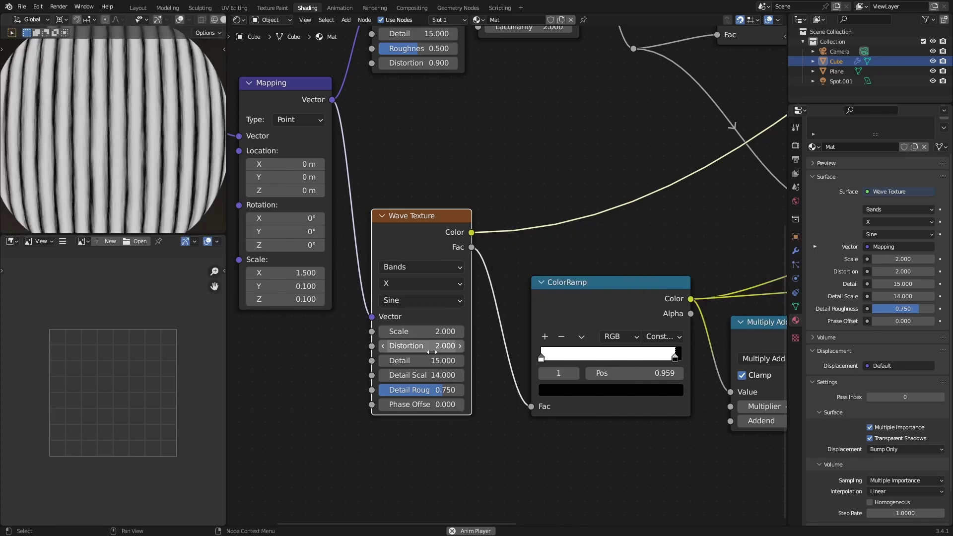
# Try the Wave Texture's Detail Roughness at 0 and examine the bands up close on the object.
pyautogui.moveTo(443, 390); pyautogui.dragTo(365, 389)
pyautogui.scroll(4, 115, 185)
pyautogui.scroll(2, 114, 184)
pyautogui.scroll(3, 180, 153)
pyautogui.scroll(-5, 179, 152)
pyautogui.keyDown('shift'); pyautogui.moveTo(139, 159); pyautogui.dragTo(168, 202, button='middle'); pyautogui.keyUp('shift')
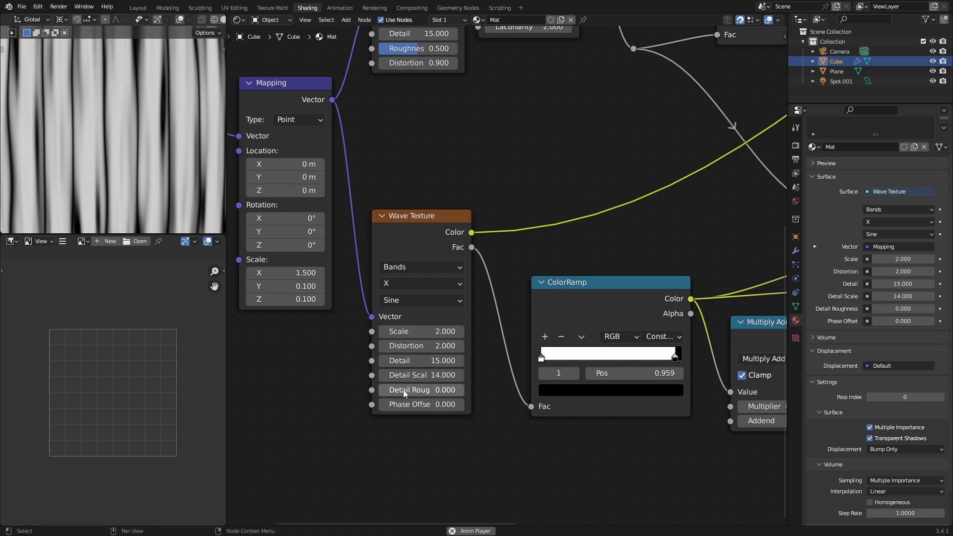
pyautogui.scroll(-3, 295, 360)
pyautogui.scroll(3, 333, 363)
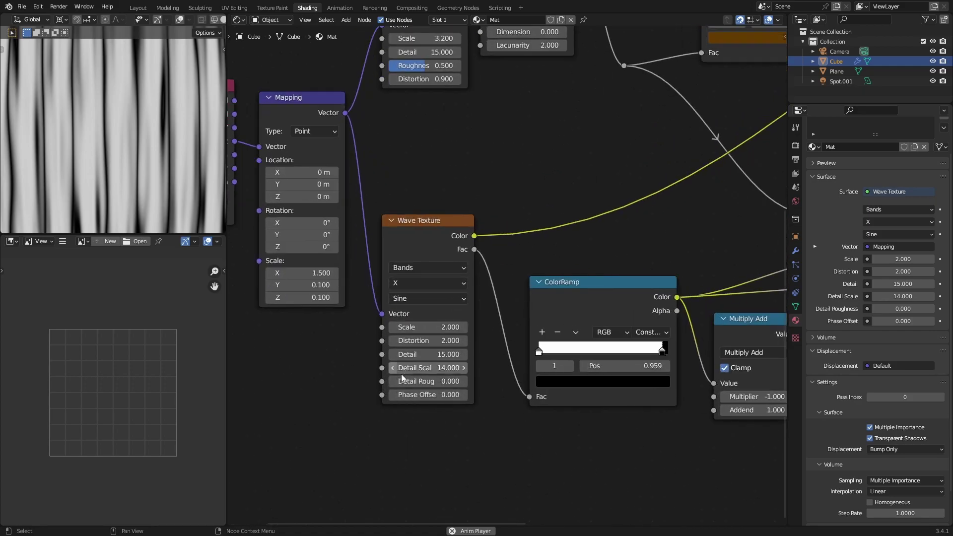
# Set the Wave Texture's Detail Roughness to 0.75 and inspect the band edges on the object.
pyautogui.moveTo(406, 385); pyautogui.dragTo(467, 385)
pyautogui.click(450, 382)
pyautogui.write('.75')
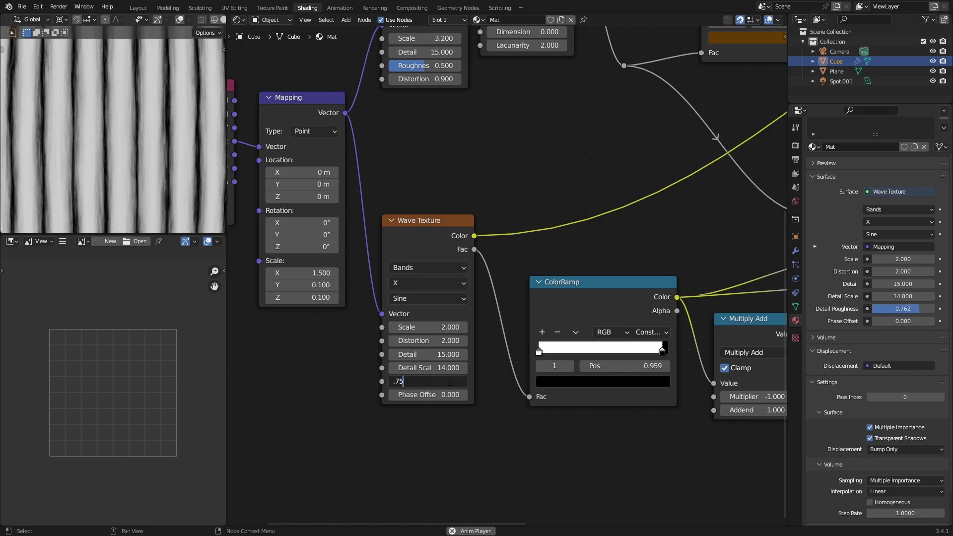
pyautogui.press('Return')
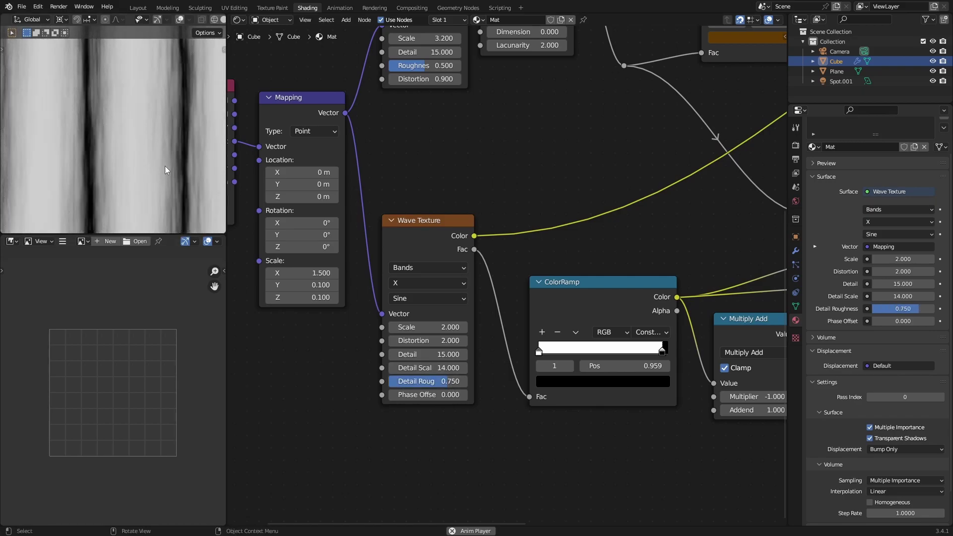
pyautogui.scroll(-5, 166, 170)
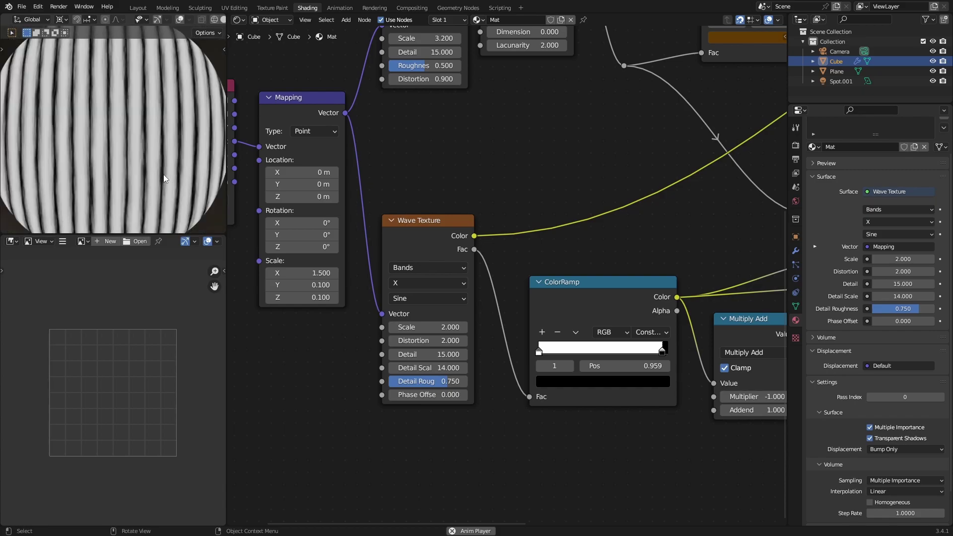
pyautogui.scroll(5, 163, 174)
pyautogui.scroll(-2, 416, 202)
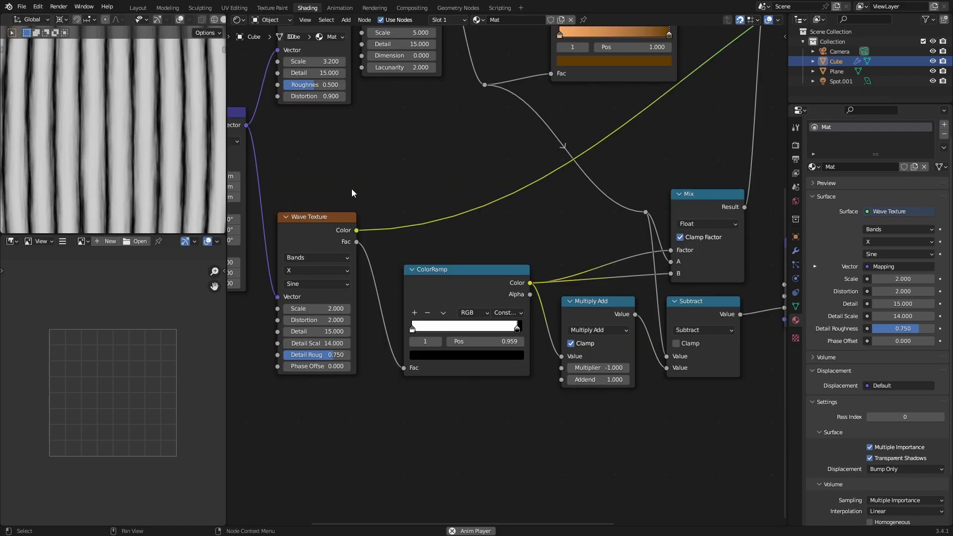
# Preview the output of the constant ColorRamp fed by the Wave Texture on the object.
pyautogui.moveTo(351, 191); pyautogui.dragTo(369, 226, button='middle')
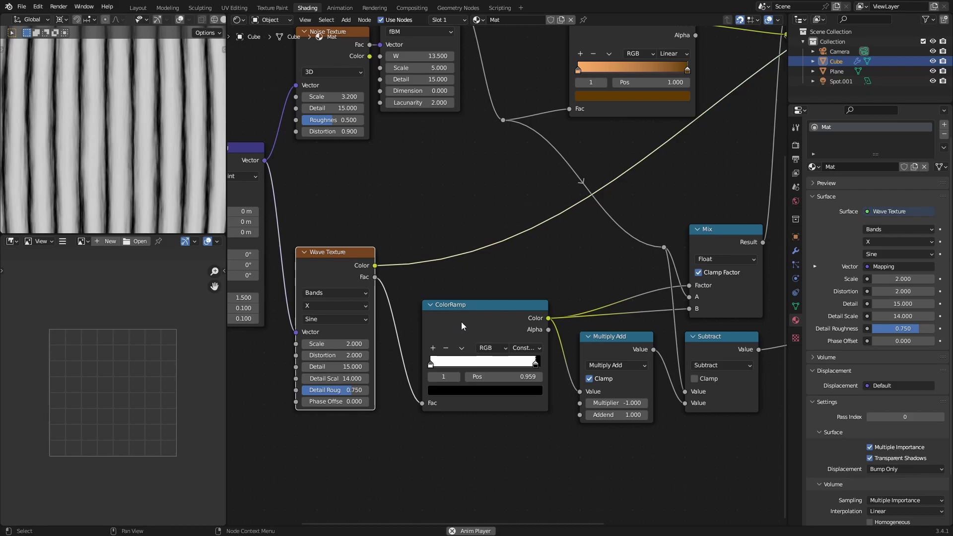
pyautogui.scroll(2, 139, 147)
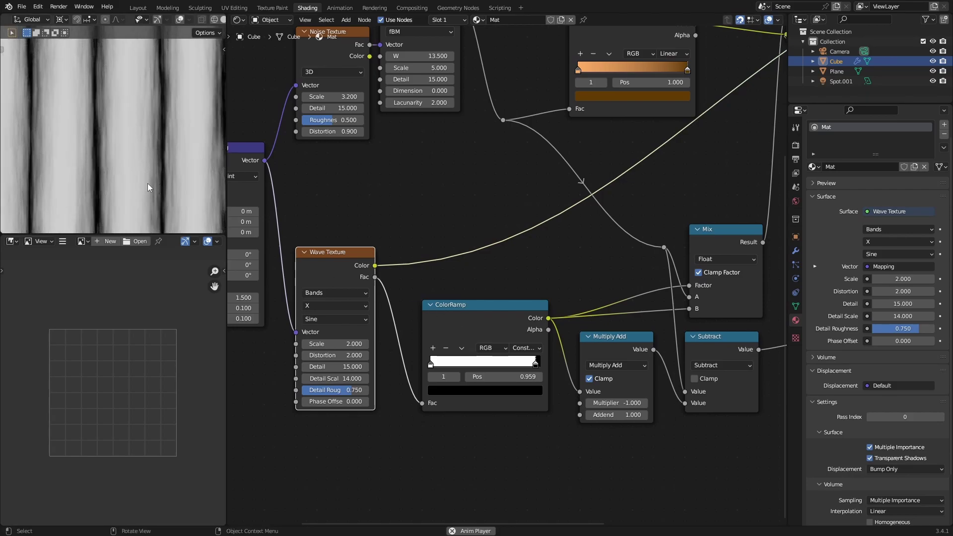
pyautogui.moveTo(476, 254); pyautogui.dragTo(451, 294, button='middle')
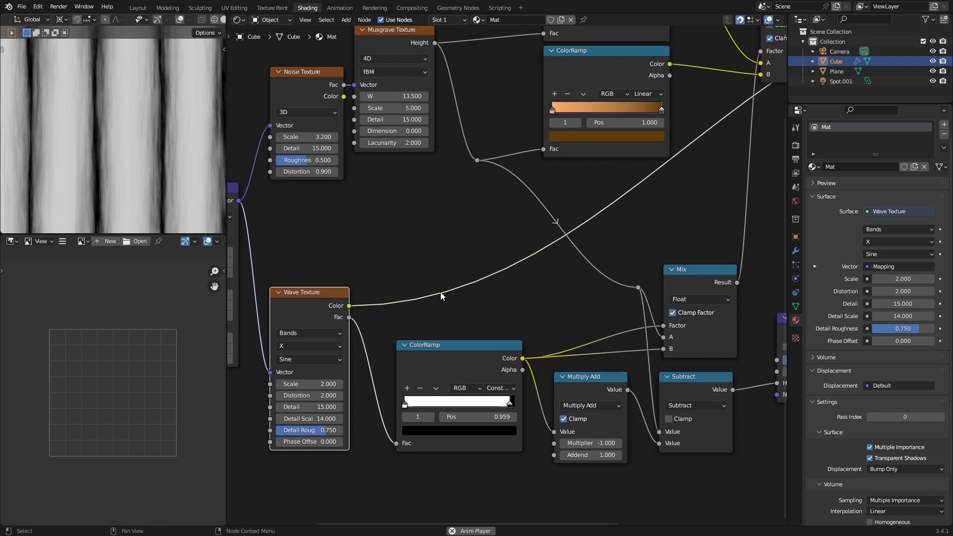
pyautogui.keyDown('ctrl'); pyautogui.keyDown('shift'); pyautogui.click(445, 347); pyautogui.keyUp('shift'); pyautogui.keyUp('ctrl')
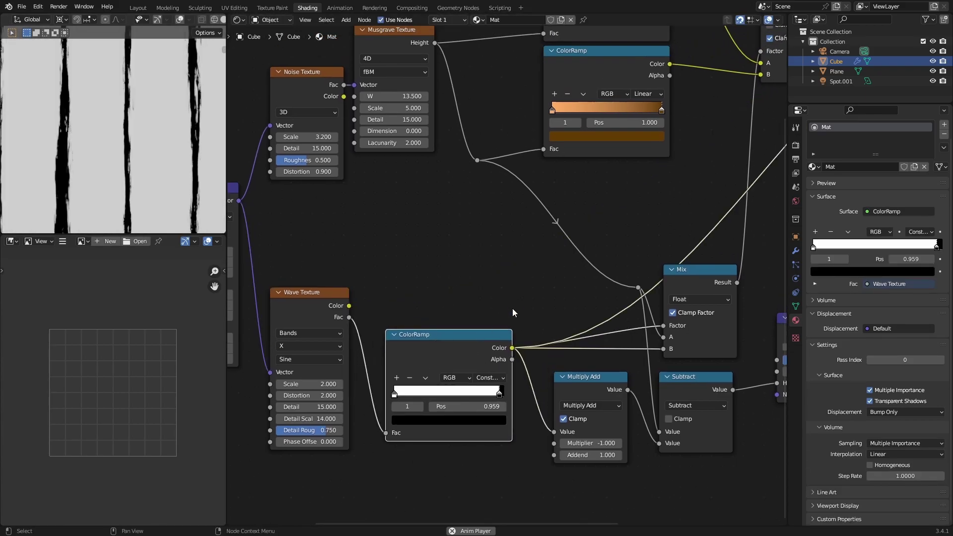
pyautogui.moveTo(513, 308); pyautogui.dragTo(464, 315, button='middle')
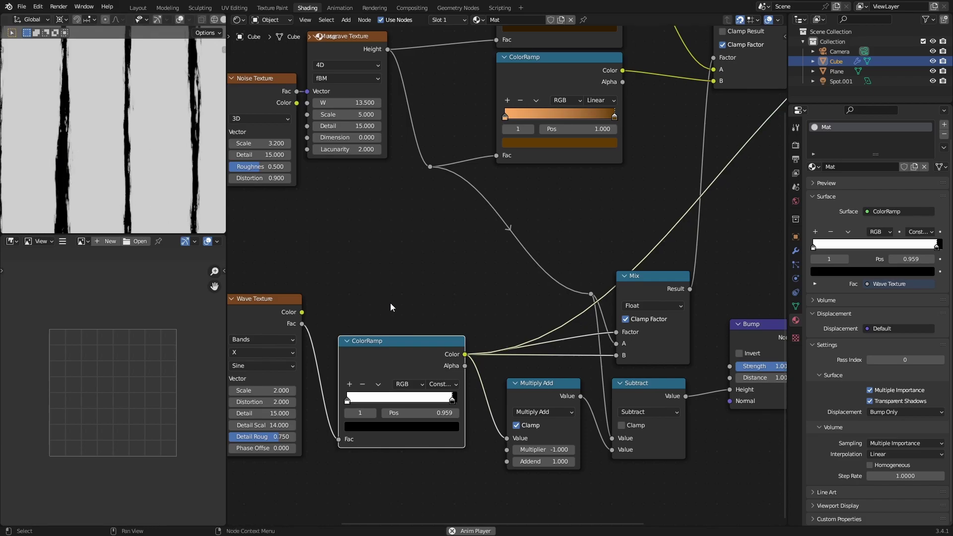
pyautogui.moveTo(461, 327); pyautogui.dragTo(375, 318, button='middle')
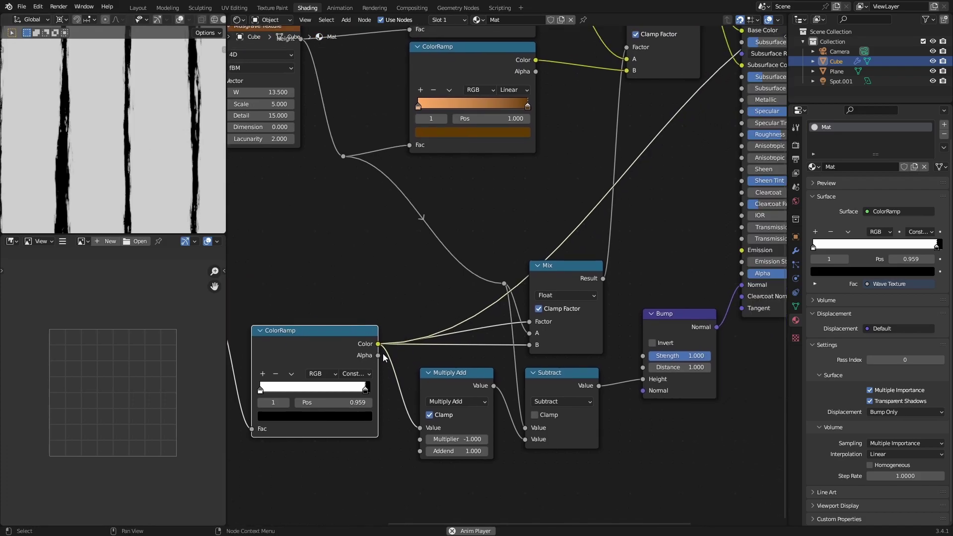
# Preview the Multiply Add node's output on the object and compare it with the Musgrave Texture's output.
pyautogui.keyDown('ctrl'); pyautogui.keyDown('shift'); pyautogui.click(441, 387); pyautogui.keyUp('shift'); pyautogui.keyUp('ctrl')
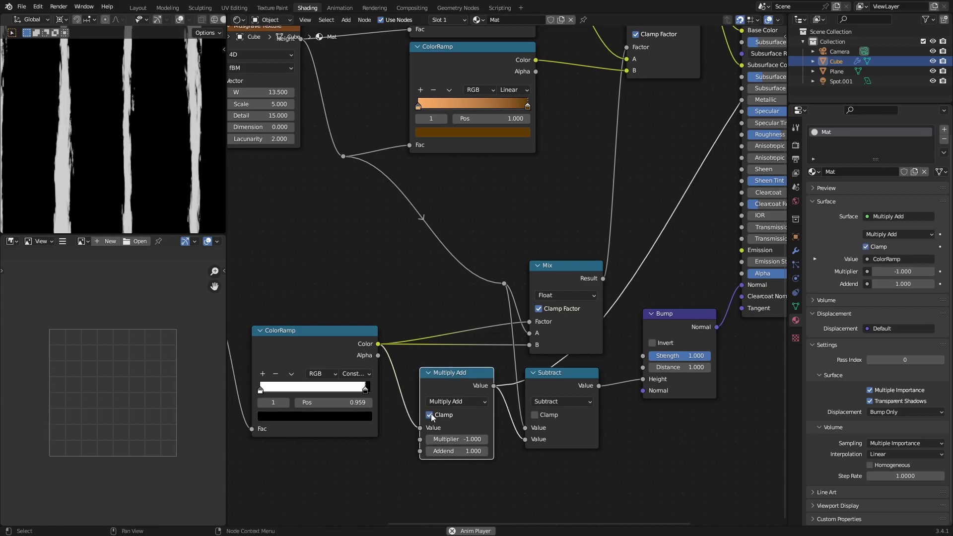
pyautogui.moveTo(439, 386)
pyautogui.mouseDown()
pyautogui.moveTo(439, 394)
pyautogui.moveTo(431, 389)
pyautogui.mouseUp()
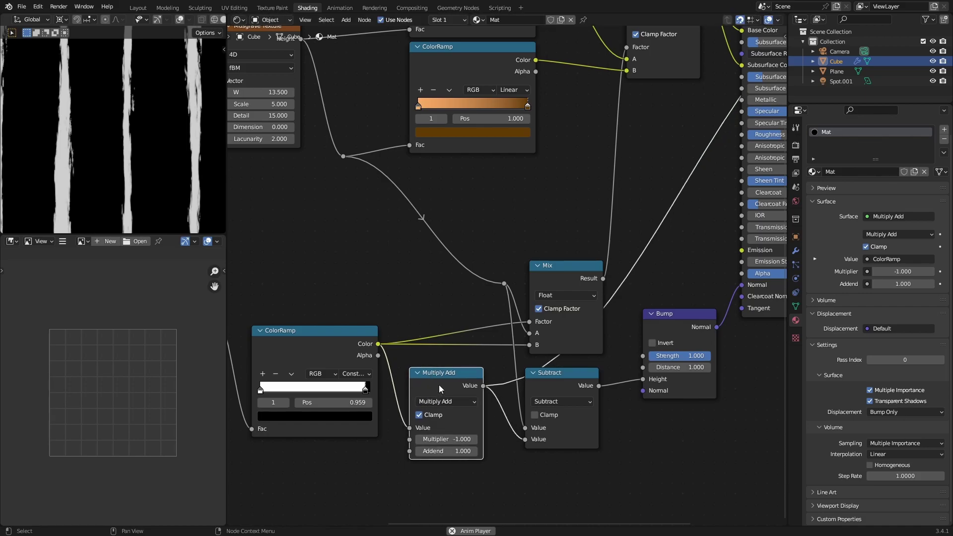
pyautogui.moveTo(278, 113); pyautogui.dragTo(306, 167, button='middle')
pyautogui.keyDown('ctrl'); pyautogui.keyDown('shift'); pyautogui.click(282, 96); pyautogui.keyUp('shift'); pyautogui.keyUp('ctrl')
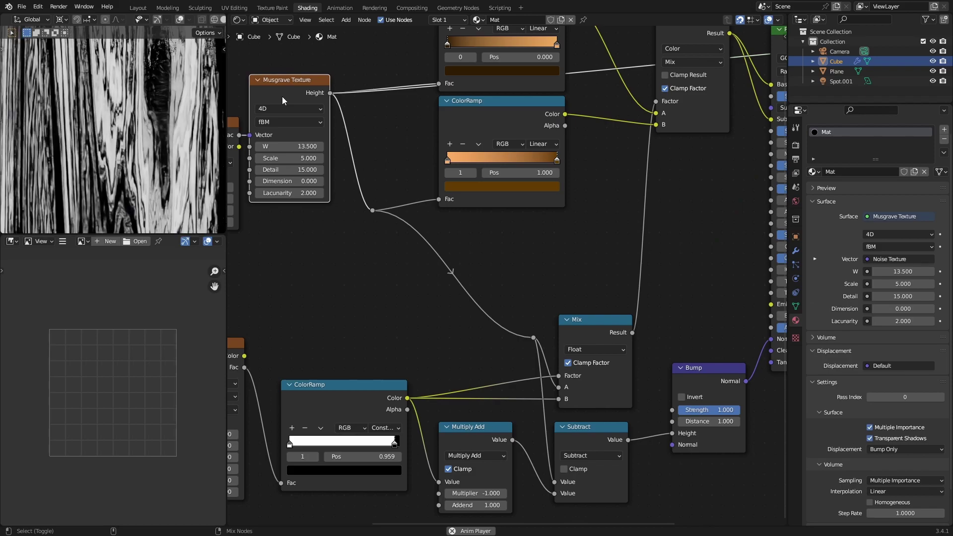
pyautogui.moveTo(461, 366); pyautogui.dragTo(419, 296, button='middle')
pyautogui.keyDown('ctrl'); pyautogui.keyDown('shift'); pyautogui.click(440, 372); pyautogui.keyUp('shift'); pyautogui.keyUp('ctrl')
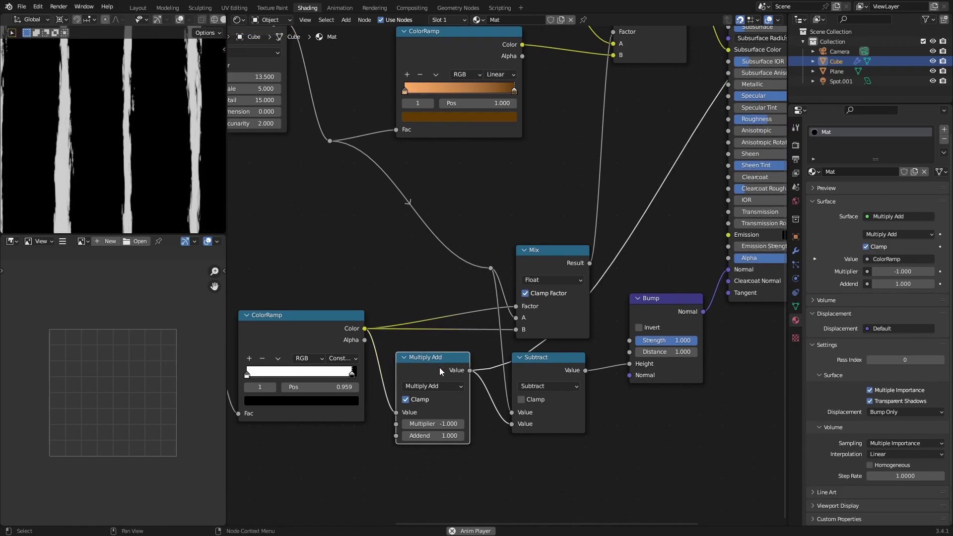
# Preview the Subtract node's output and compare it with the Multiply Add and Musgrave Texture outputs.
pyautogui.keyDown('ctrl'); pyautogui.keyDown('shift'); pyautogui.click(553, 371); pyautogui.keyUp('shift'); pyautogui.keyUp('ctrl')
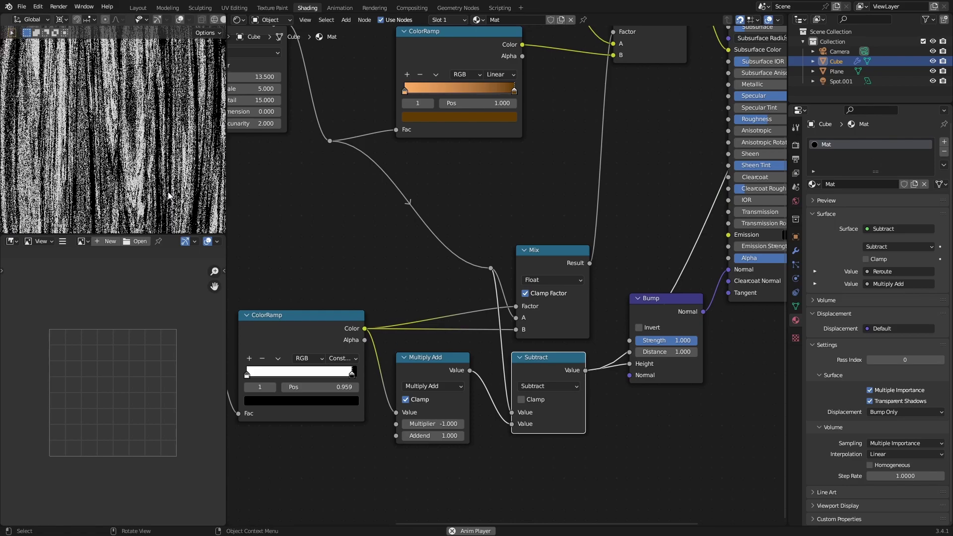
pyautogui.moveTo(593, 344); pyautogui.dragTo(542, 359, button='middle')
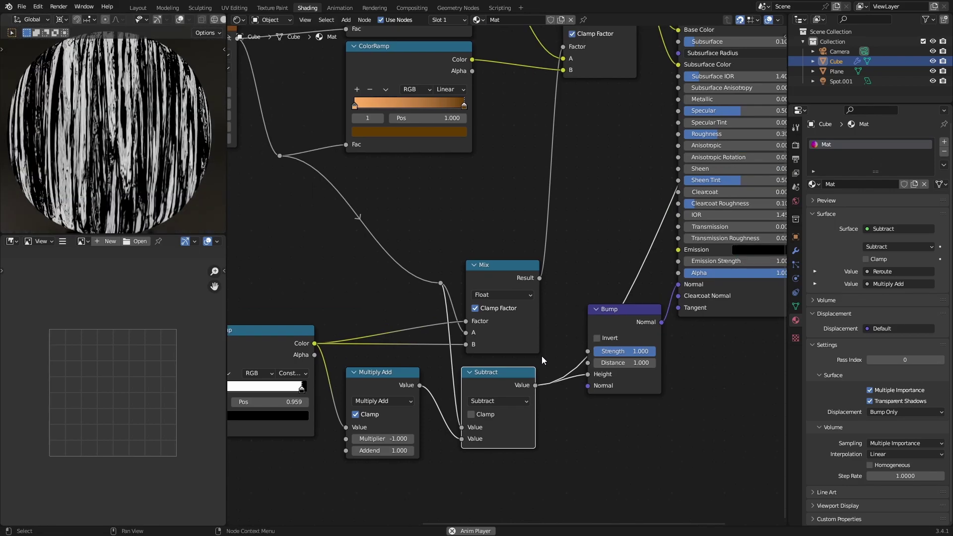
pyautogui.keyDown('ctrl'); pyautogui.keyDown('shift'); pyautogui.click(365, 377); pyautogui.keyUp('shift'); pyautogui.keyUp('ctrl')
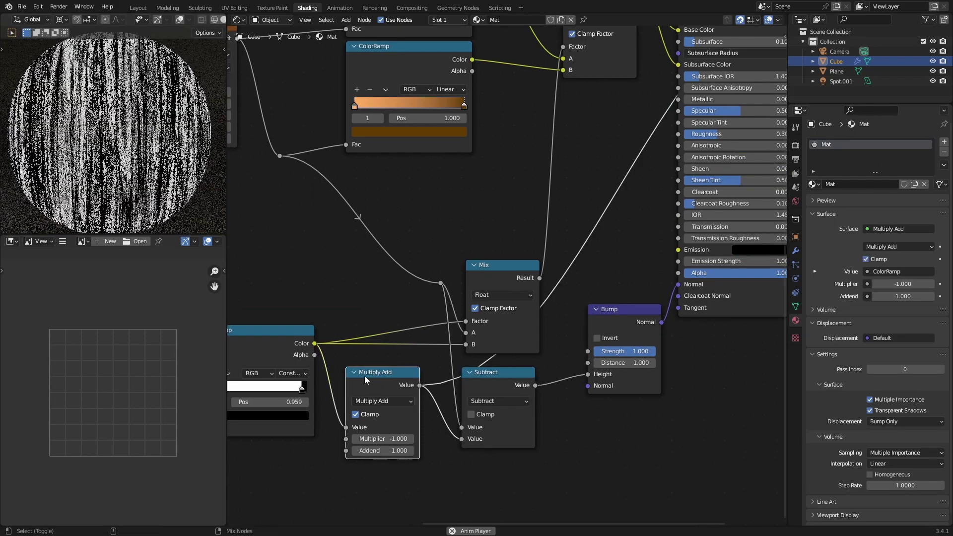
pyautogui.moveTo(348, 277); pyautogui.dragTo(376, 348, button='middle')
pyautogui.keyDown('ctrl'); pyautogui.keyDown('shift'); pyautogui.click(251, 148); pyautogui.keyUp('shift'); pyautogui.keyUp('ctrl')
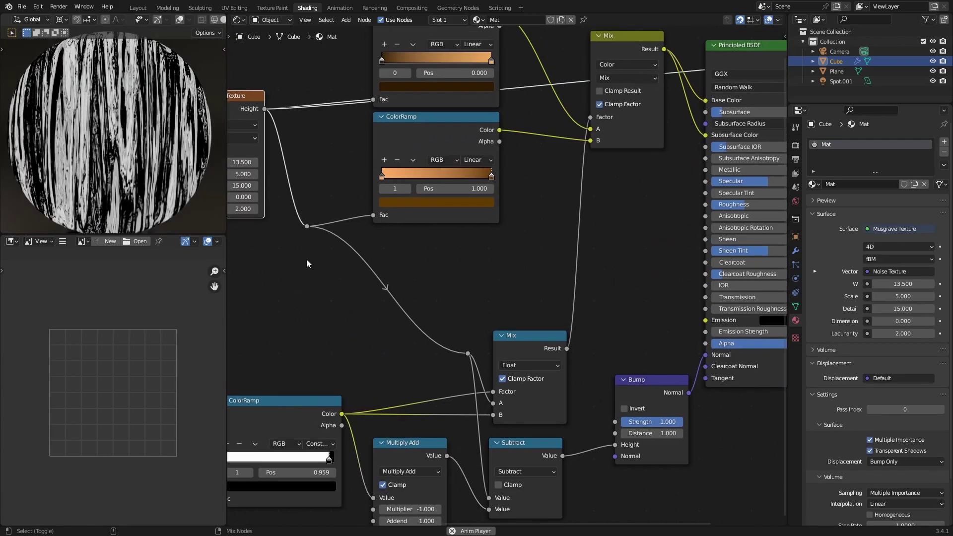
pyautogui.keyDown('ctrl'); pyautogui.keyDown('shift'); pyautogui.click(508, 455); pyautogui.keyUp('shift'); pyautogui.keyUp('ctrl')
pyautogui.keyDown('ctrl'); pyautogui.keyDown('shift'); pyautogui.click(245, 147); pyautogui.keyUp('shift'); pyautogui.keyUp('ctrl')
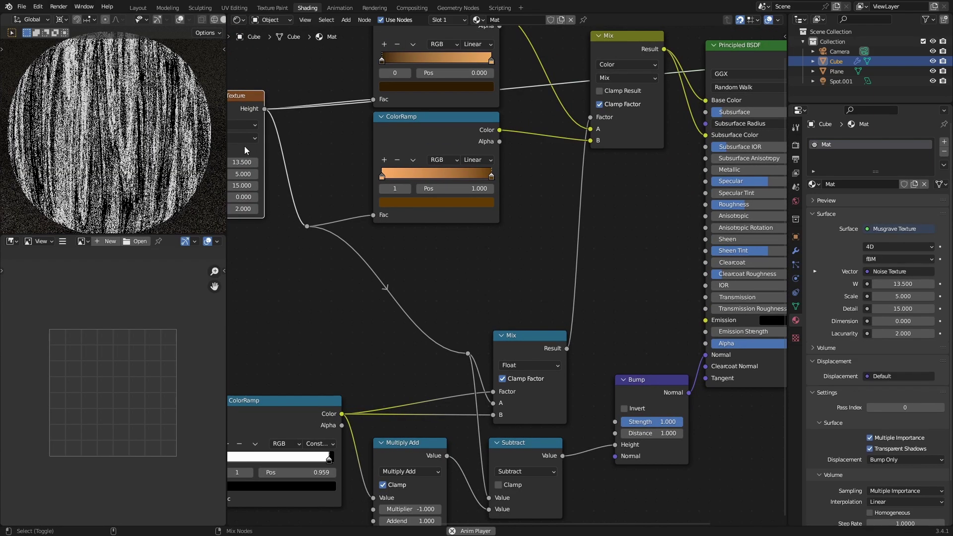
pyautogui.keyDown('ctrl'); pyautogui.keyDown('shift'); pyautogui.click(517, 454); pyautogui.keyUp('shift'); pyautogui.keyUp('ctrl')
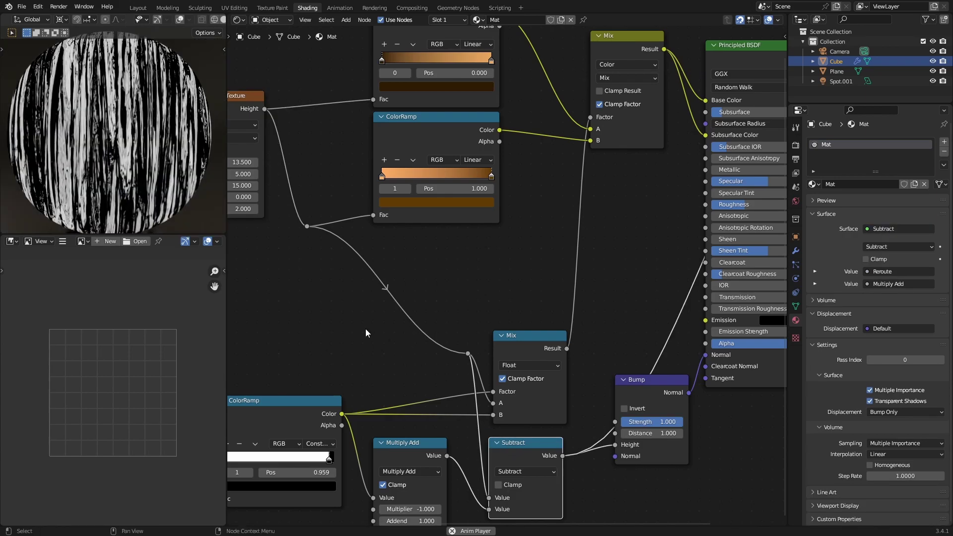
# Increase the Wave Texture's Scale to 6.9.
pyautogui.moveTo(368, 334); pyautogui.dragTo(588, 210, button='middle')
pyautogui.scroll(2, 377, 314)
pyautogui.moveTo(330, 347); pyautogui.dragTo(355, 347)
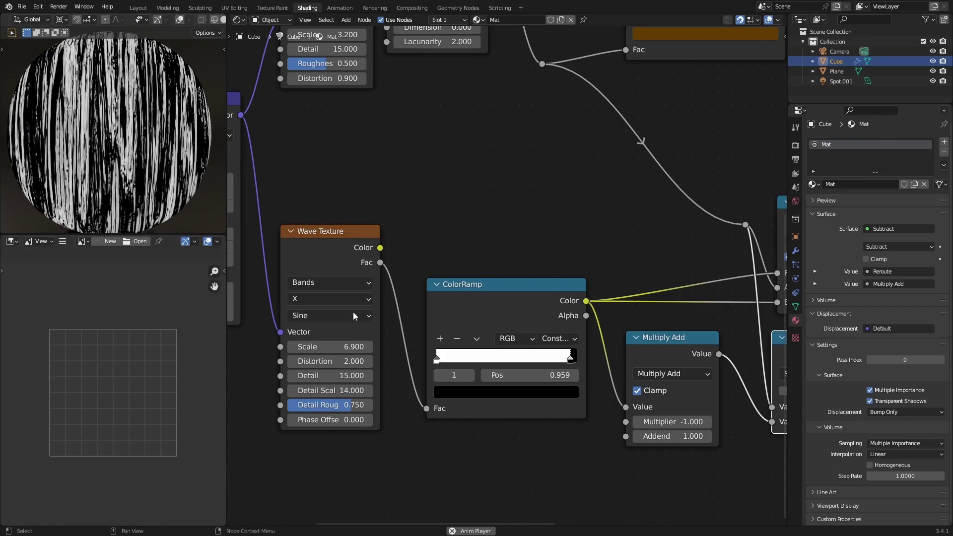
# Preview the Principled BSDF to view the complete wood material on the object.
pyautogui.moveTo(615, 201); pyautogui.dragTo(275, 264, button='middle')
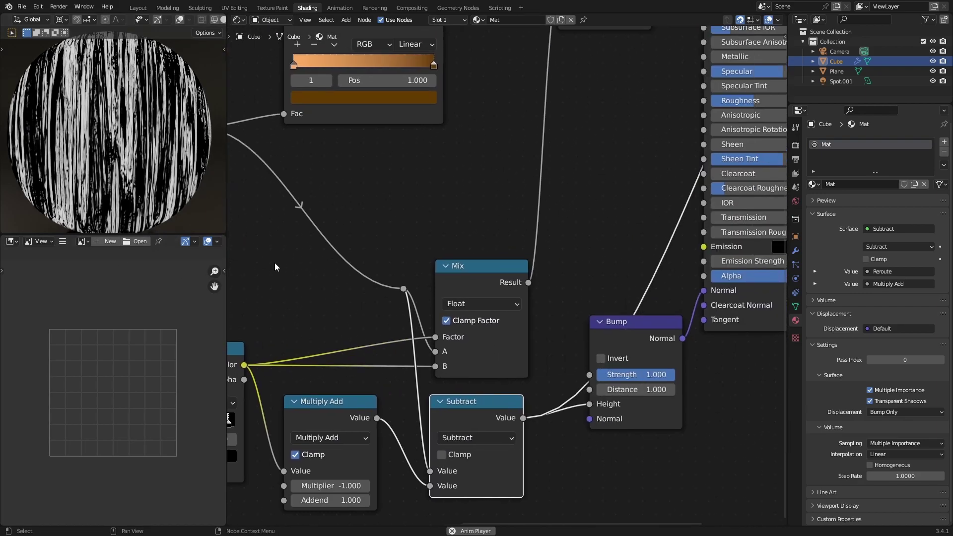
pyautogui.moveTo(600, 238); pyautogui.dragTo(396, 267, button='middle')
pyautogui.keyDown('ctrl'); pyautogui.keyDown('shift'); pyautogui.click(621, 330); pyautogui.keyUp('shift'); pyautogui.keyUp('ctrl')
pyautogui.scroll(-2, 551, 280)
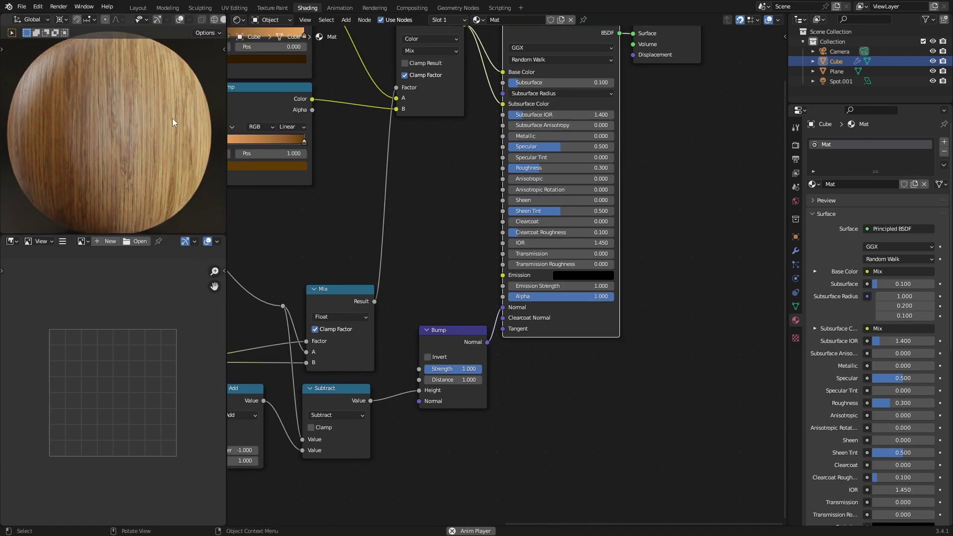
pyautogui.scroll(3, 162, 145)
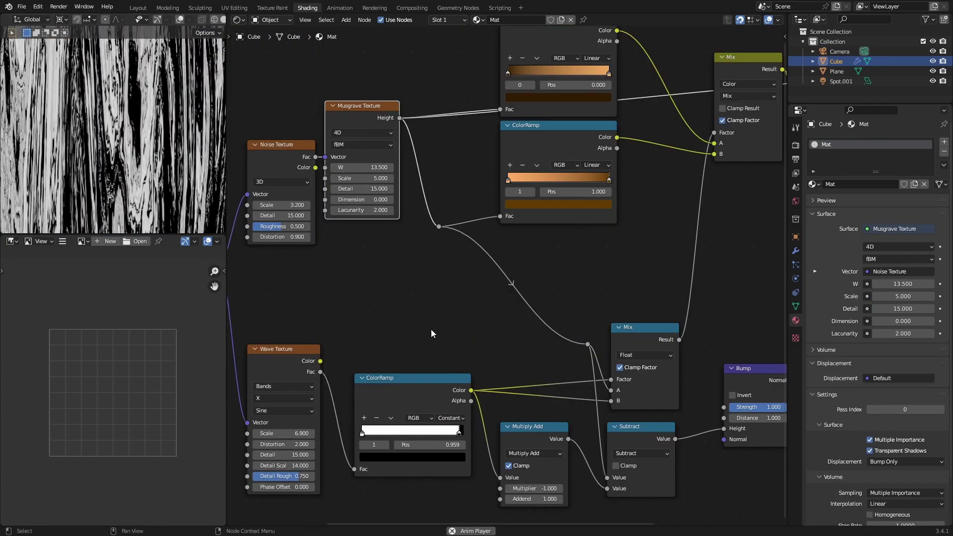
# Shift the Musgrave Texture node slightly and preview the constant ColorRamp's output on the object.
pyautogui.moveTo(431, 329); pyautogui.dragTo(435, 286, button='middle')
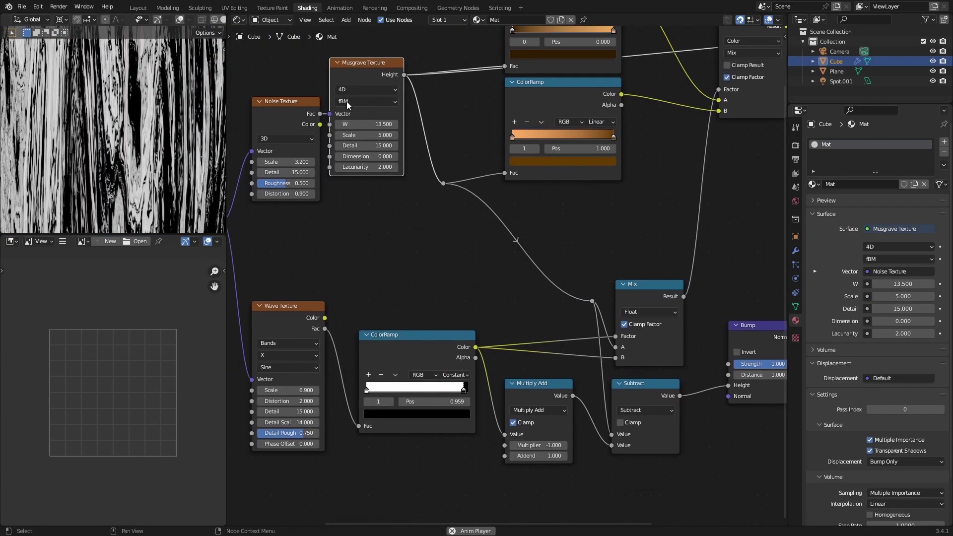
pyautogui.moveTo(366, 77); pyautogui.dragTo(376, 78)
pyautogui.moveTo(424, 249); pyautogui.dragTo(418, 231, button='middle')
pyautogui.keyDown('ctrl'); pyautogui.keyDown('shift'); pyautogui.click(394, 324); pyautogui.keyUp('shift'); pyautogui.keyUp('ctrl')
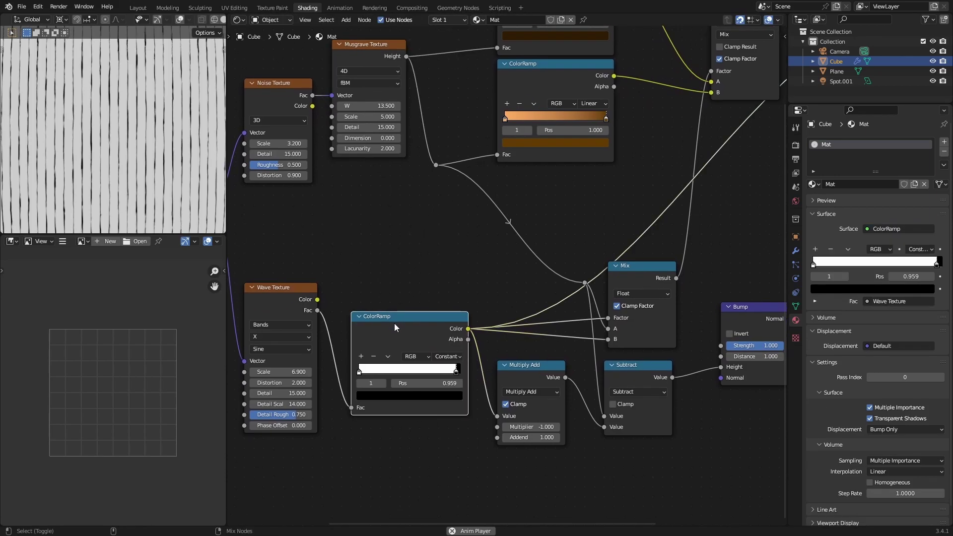
pyautogui.scroll(2, 419, 329)
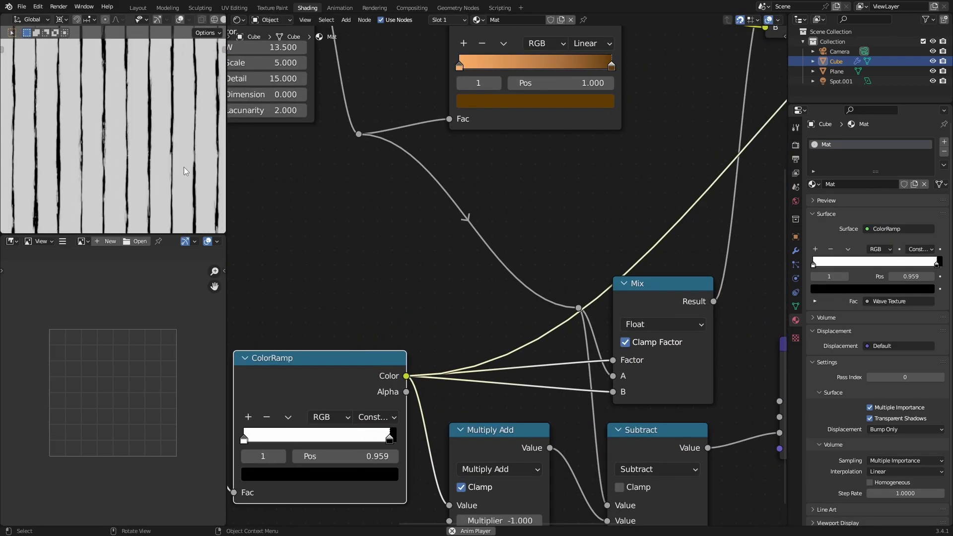
# Preview the Float Mix node's output and examine its dark streaks on the object.
pyautogui.moveTo(646, 294); pyautogui.dragTo(565, 288, button='middle')
pyautogui.keyDown('ctrl'); pyautogui.keyDown('shift'); pyautogui.click(569, 297); pyautogui.keyUp('shift'); pyautogui.keyUp('ctrl')
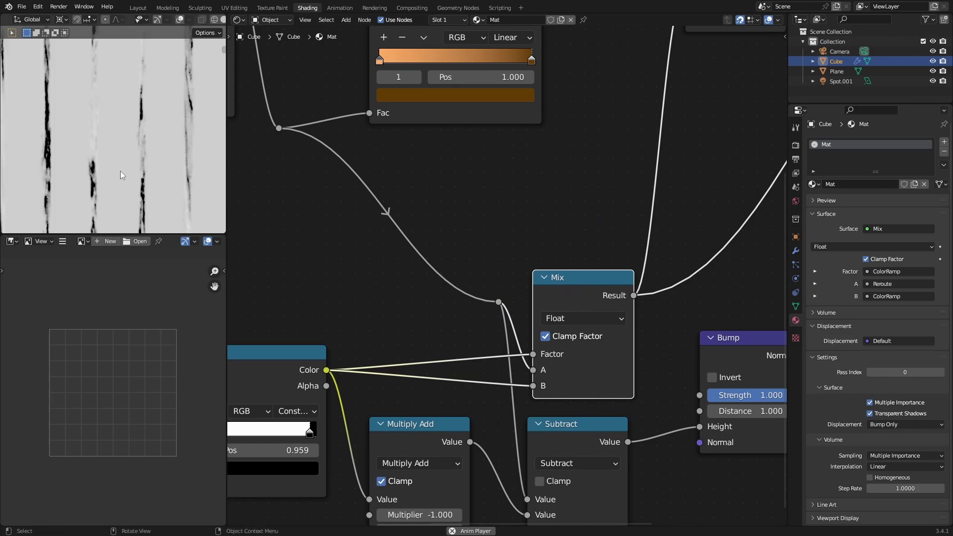
pyautogui.moveTo(303, 143); pyautogui.dragTo(377, 214, button='middle')
pyautogui.scroll(-4, 75, 134)
pyautogui.moveTo(99, 149); pyautogui.dragTo(87, 123, button='middle')
pyautogui.scroll(3, 73, 116)
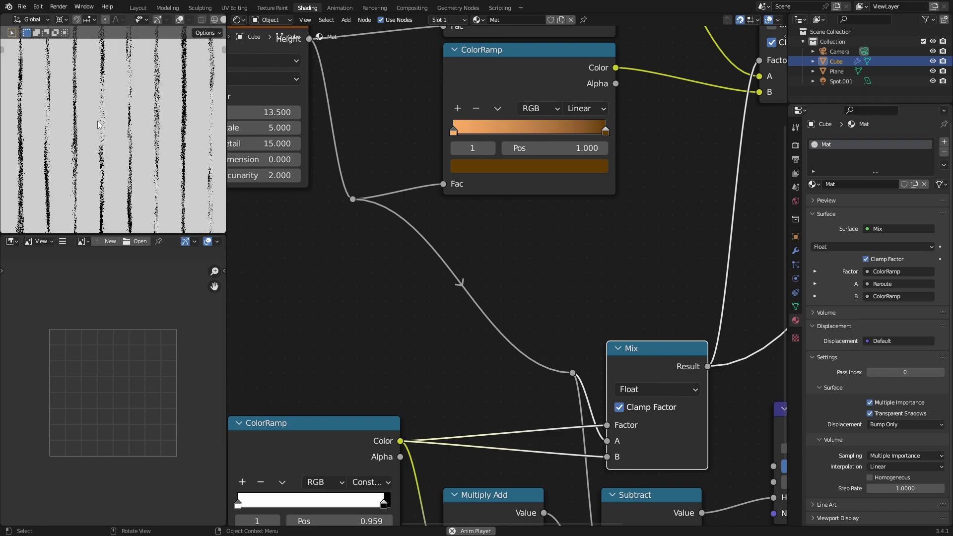
# Compare the constant ColorRamp's output with the Float Mix node's output on the object.
pyautogui.keyDown('ctrl'); pyautogui.keyDown('shift'); pyautogui.click(310, 444); pyautogui.keyUp('shift'); pyautogui.keyUp('ctrl')
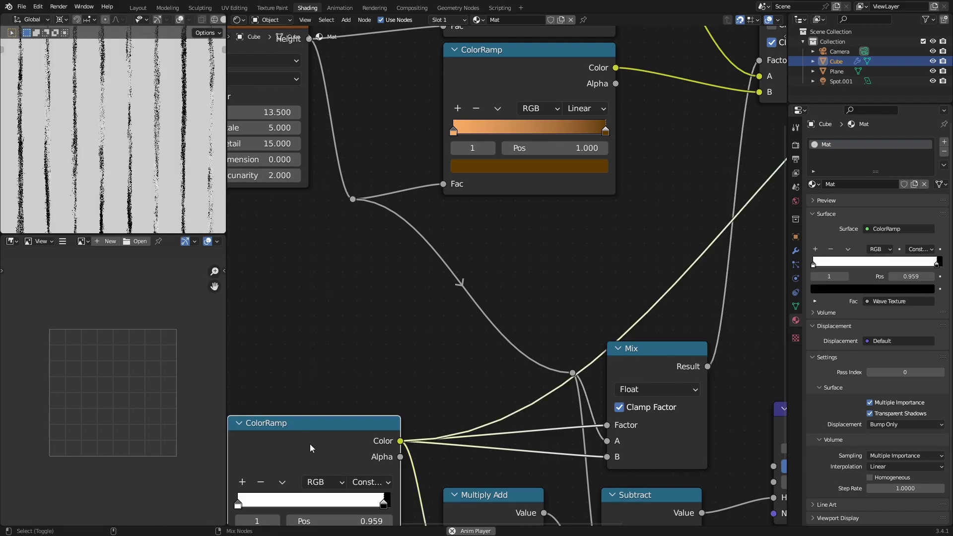
pyautogui.keyDown('ctrl'); pyautogui.keyDown('shift'); pyautogui.click(575, 353); pyautogui.keyUp('shift'); pyautogui.keyUp('ctrl')
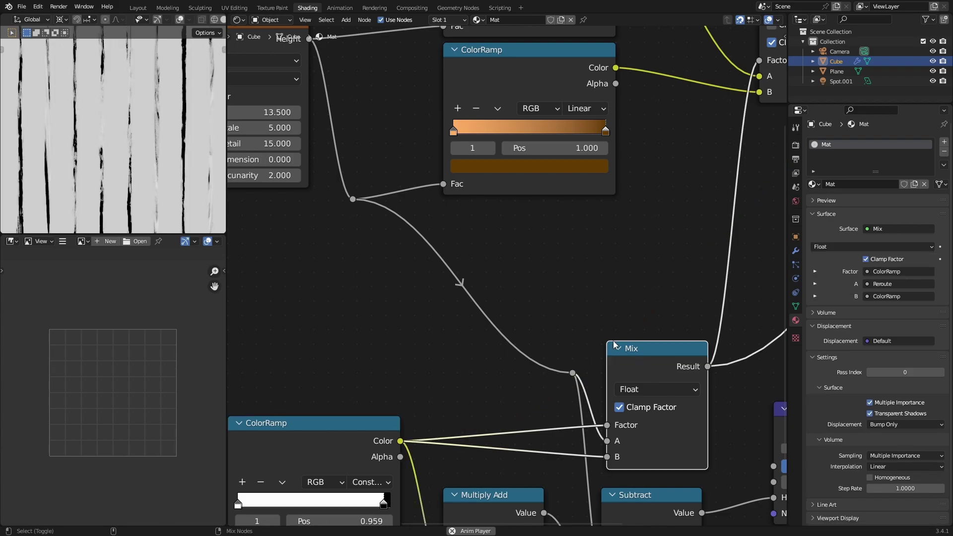
# Preview the color Mix node's output and examine the combined wood colours on the object.
pyautogui.moveTo(573, 225); pyautogui.dragTo(415, 338, button='middle')
pyautogui.scroll(-1, 531, 325)
pyautogui.moveTo(531, 325); pyautogui.dragTo(420, 390, button='middle')
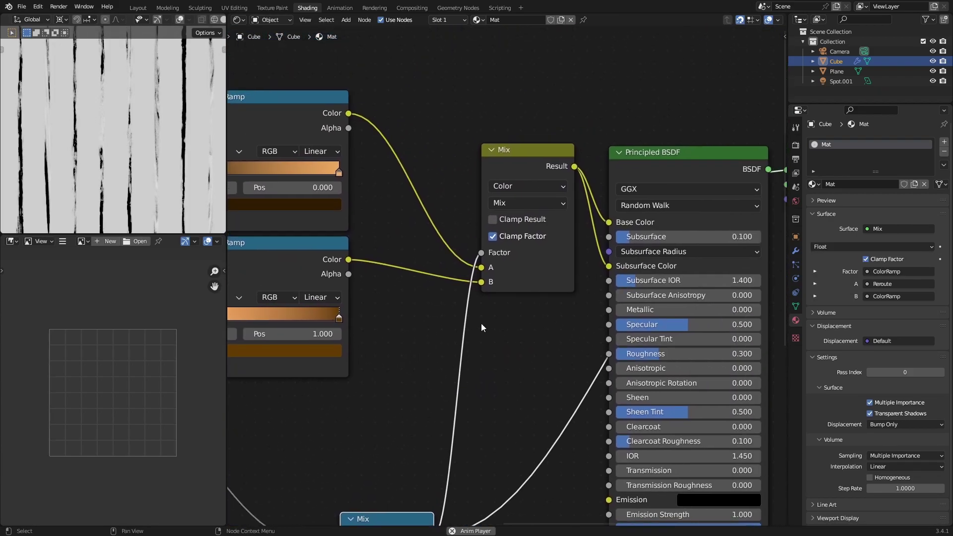
pyautogui.keyDown('ctrl'); pyautogui.keyDown('shift'); pyautogui.click(547, 272); pyautogui.keyUp('shift'); pyautogui.keyUp('ctrl')
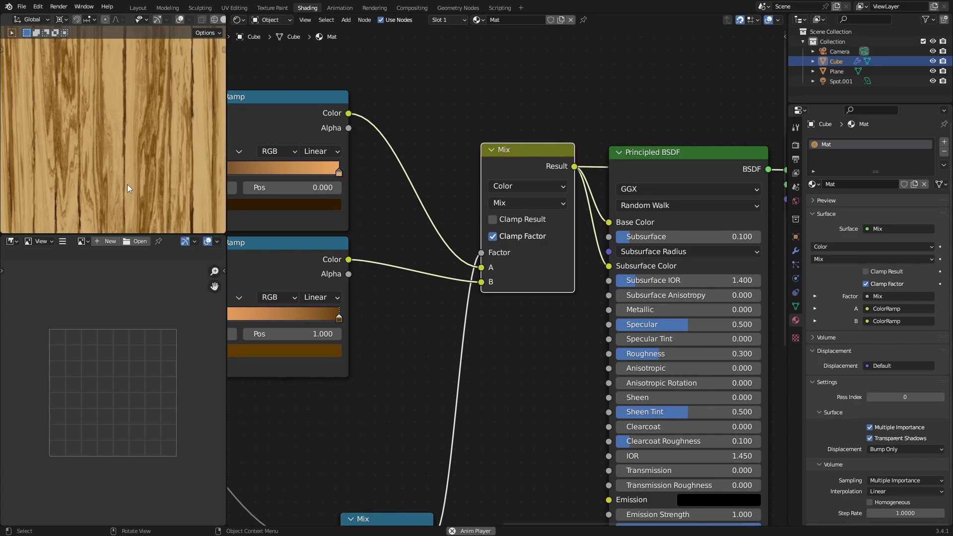
pyautogui.scroll(-3, 127, 187)
pyautogui.keyDown('shift'); pyautogui.moveTo(128, 189); pyautogui.dragTo(186, 157, button='middle'); pyautogui.keyUp('shift')
pyautogui.scroll(-3, 381, 362)
# Set the Wave Texture's Scale to 0.
pyautogui.moveTo(381, 361); pyautogui.dragTo(544, 225, button='middle')
pyautogui.moveTo(363, 255); pyautogui.dragTo(517, 251, button='middle')
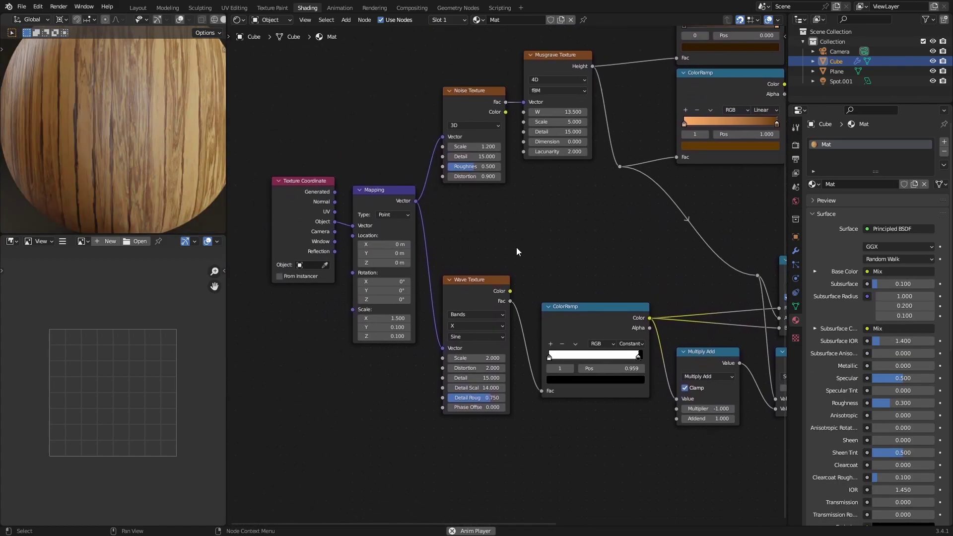
pyautogui.scroll(2, 500, 356)
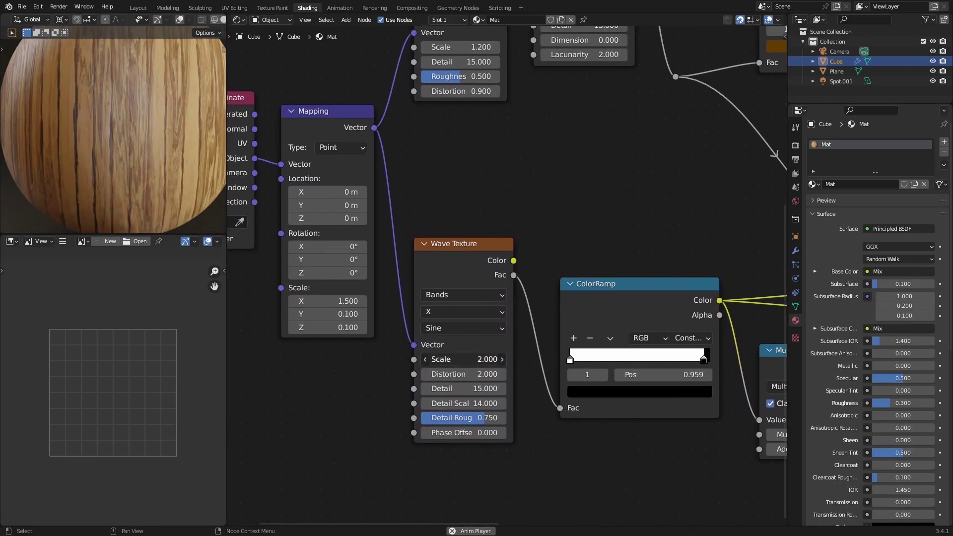
pyautogui.click(470, 360)
pyautogui.write('0')
pyautogui.press('Return')
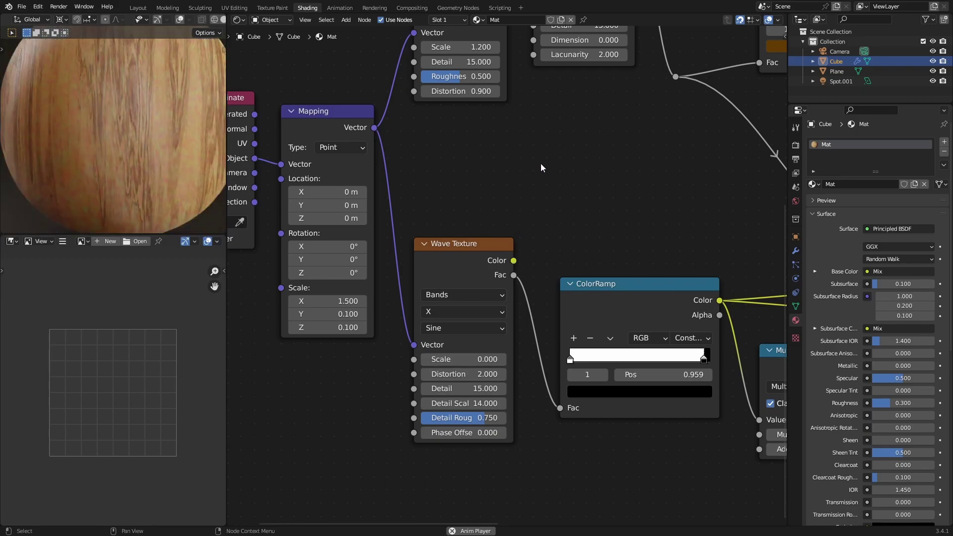
# Set the Noise Texture's Scale to 0.2.
pyautogui.moveTo(541, 167); pyautogui.dragTo(528, 293, button='middle')
pyautogui.scroll(-3, 123, 166)
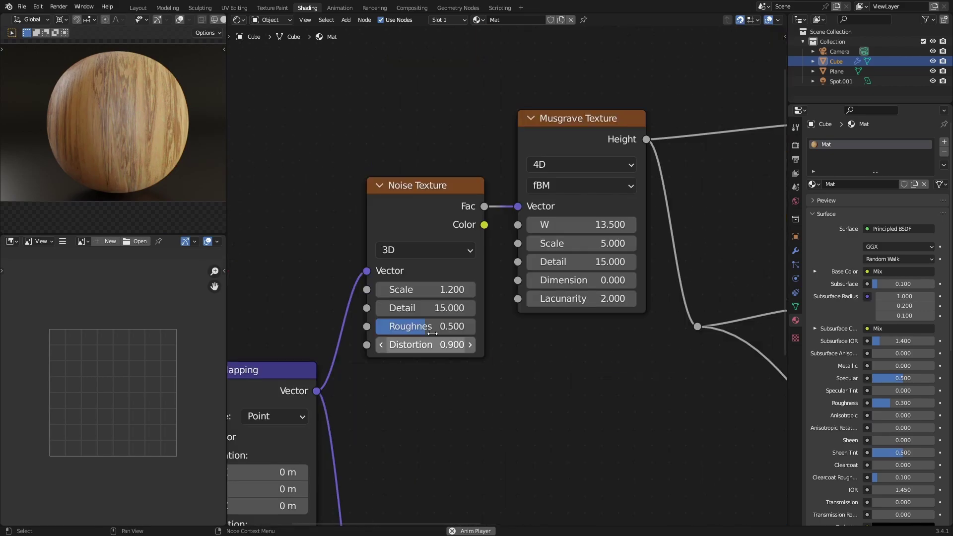
pyautogui.scroll(1, 407, 292)
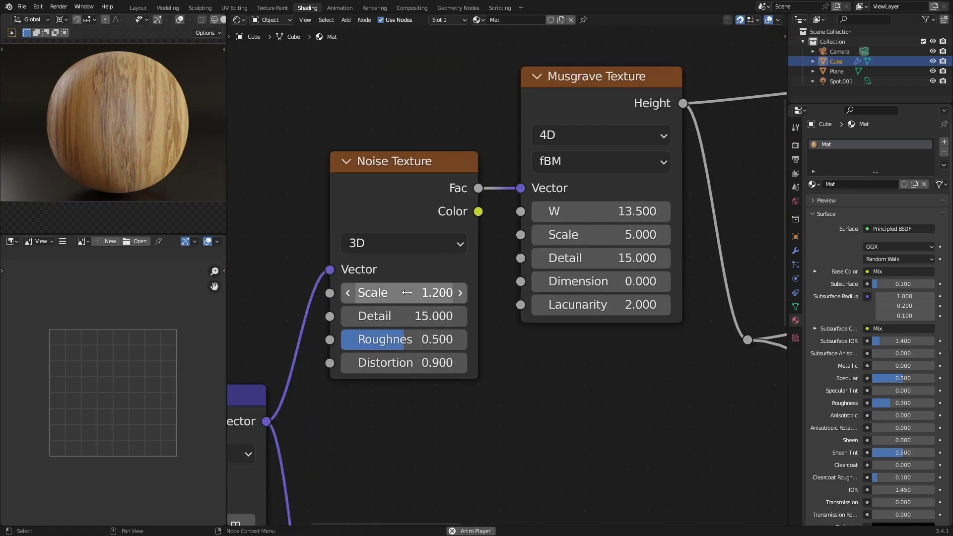
pyautogui.scroll(1, 407, 293)
pyautogui.click(450, 304)
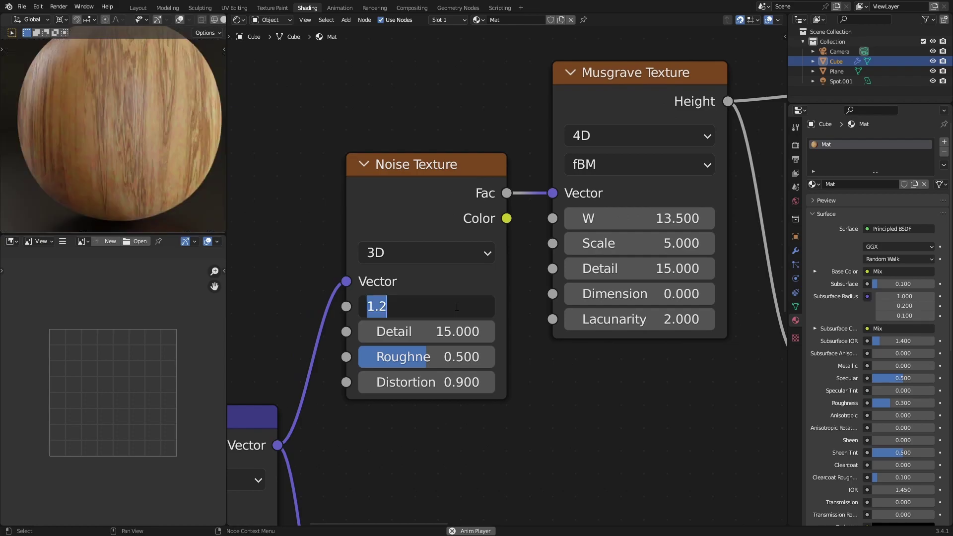
pyautogui.write('.2')
pyautogui.press('Return')
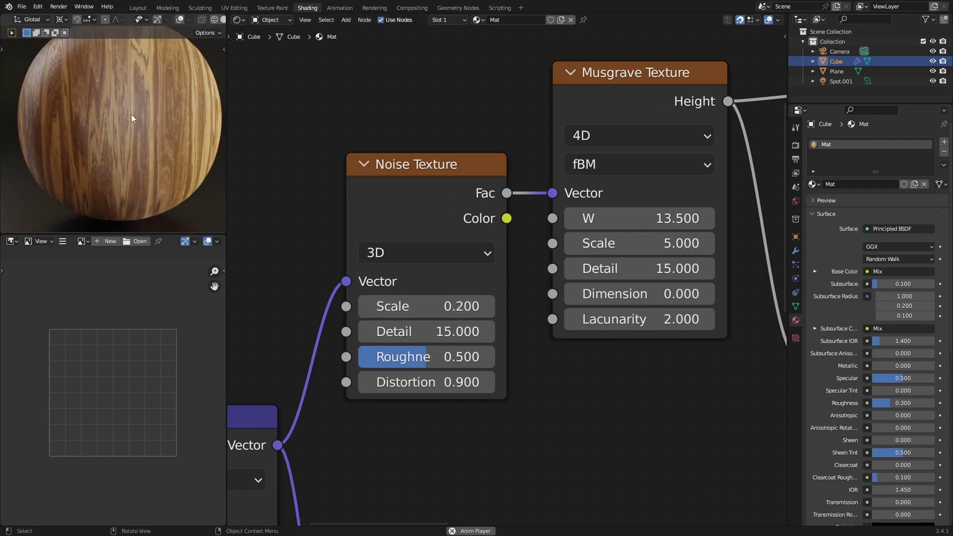
# Set the Noise Texture's Scale to 2.
pyautogui.click(435, 309)
pyautogui.write('1')
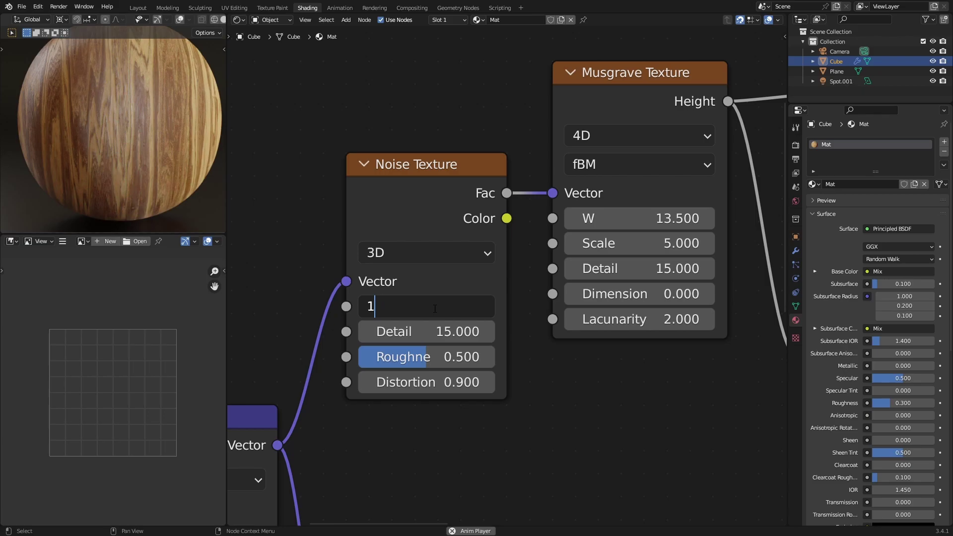
pyautogui.press('BackSpace')
pyautogui.write('2')
pyautogui.press('Return')
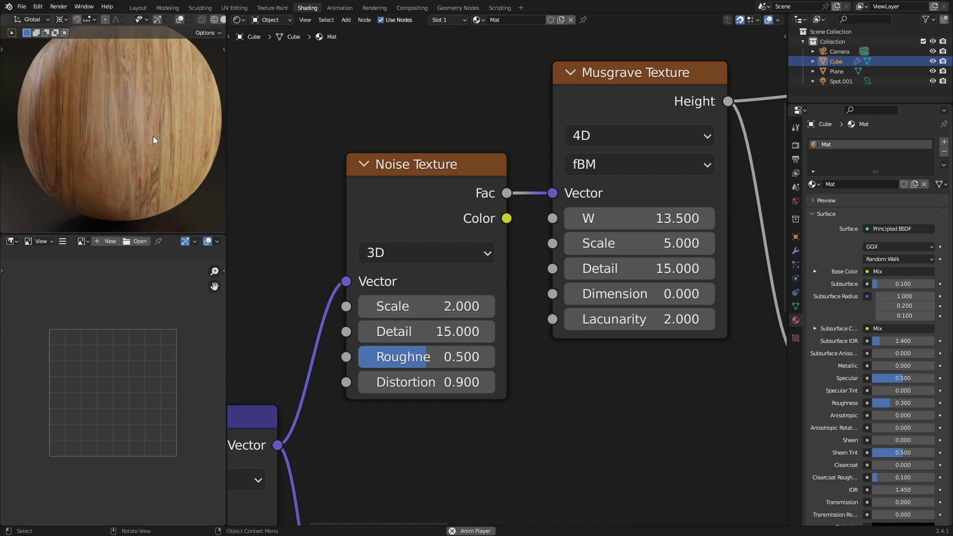
# Set the Noise Texture's Scale to 3.2.
pyautogui.click(398, 308)
pyautogui.write('3')
pyautogui.press('Return')
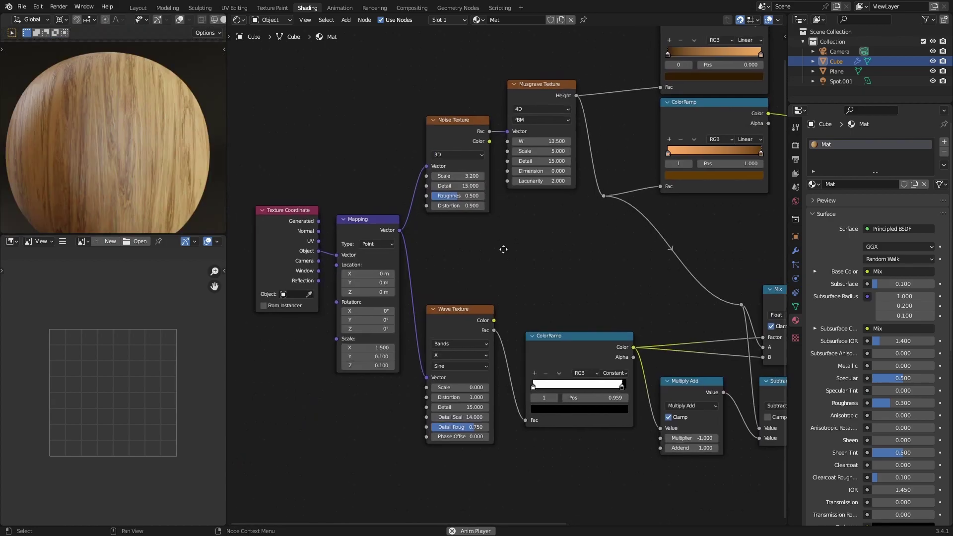
# Set the Noise Texture's Scale to 1.6.
pyautogui.moveTo(505, 249); pyautogui.dragTo(548, 290, button='middle')
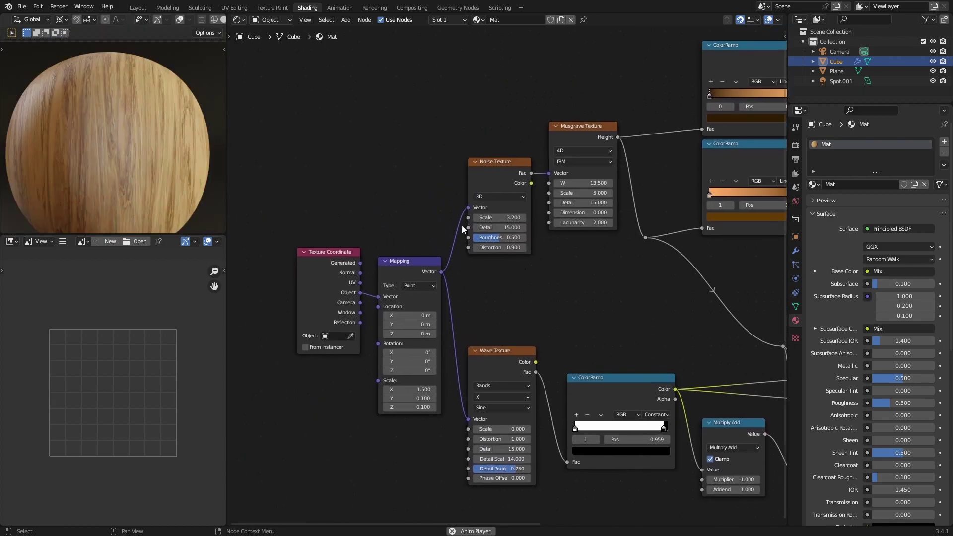
pyautogui.scroll(8, 462, 225)
pyautogui.moveTo(496, 235); pyautogui.dragTo(502, 295, button='middle')
pyautogui.click(512, 226)
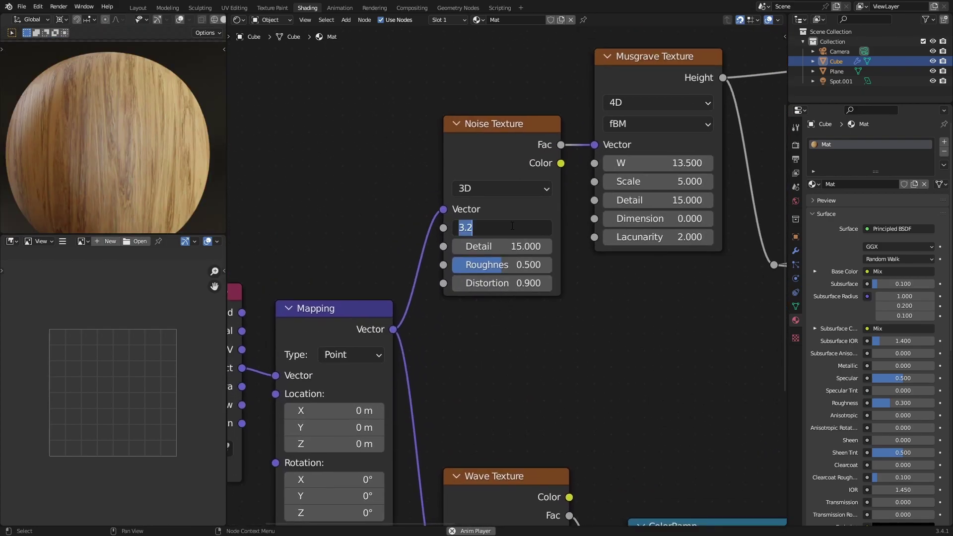
pyautogui.write('1.6')
pyautogui.press('Return')
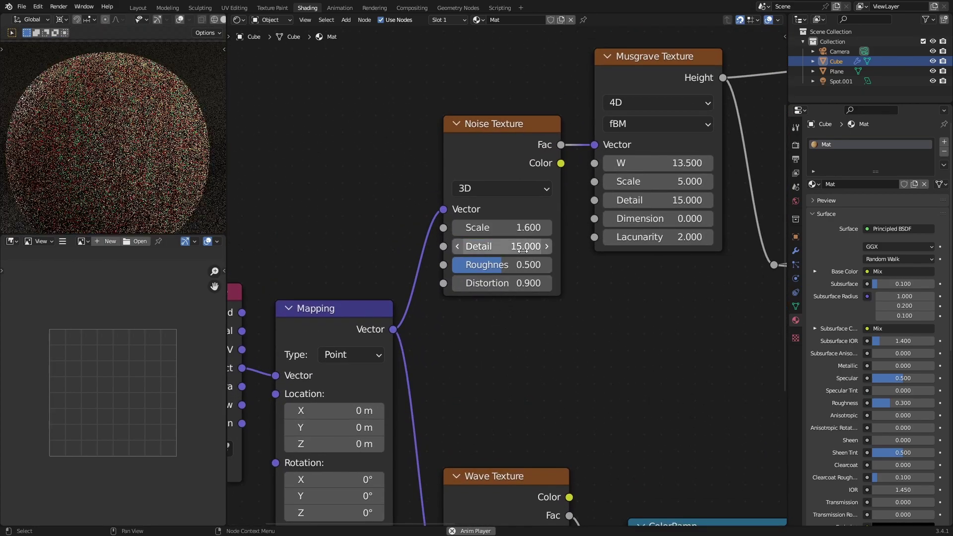
# Set the Noise Texture's Scale to 4.
pyautogui.click(520, 227)
pyautogui.write('4')
pyautogui.press('Return')
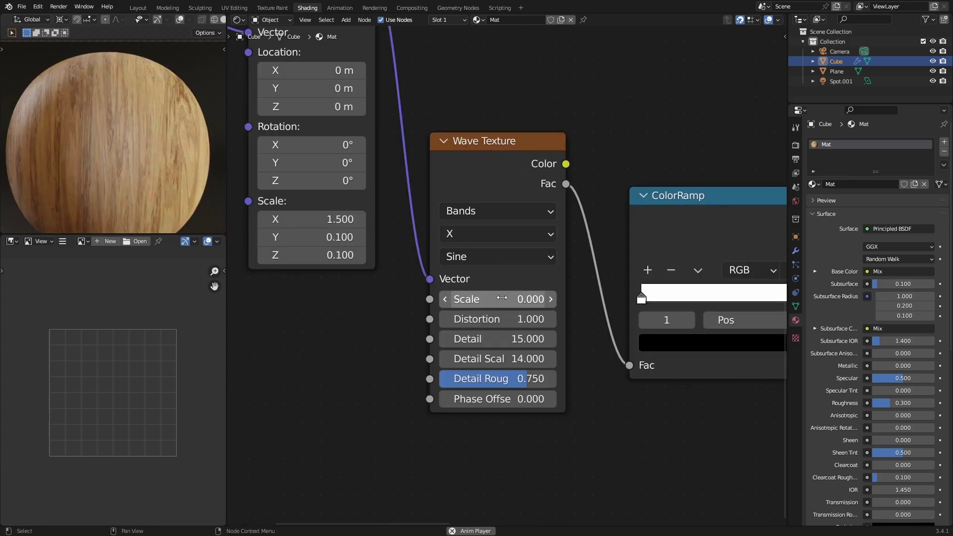
# Set the Wave Texture's Scale to 0.25.
pyautogui.click(502, 299)
pyautogui.write('.25')
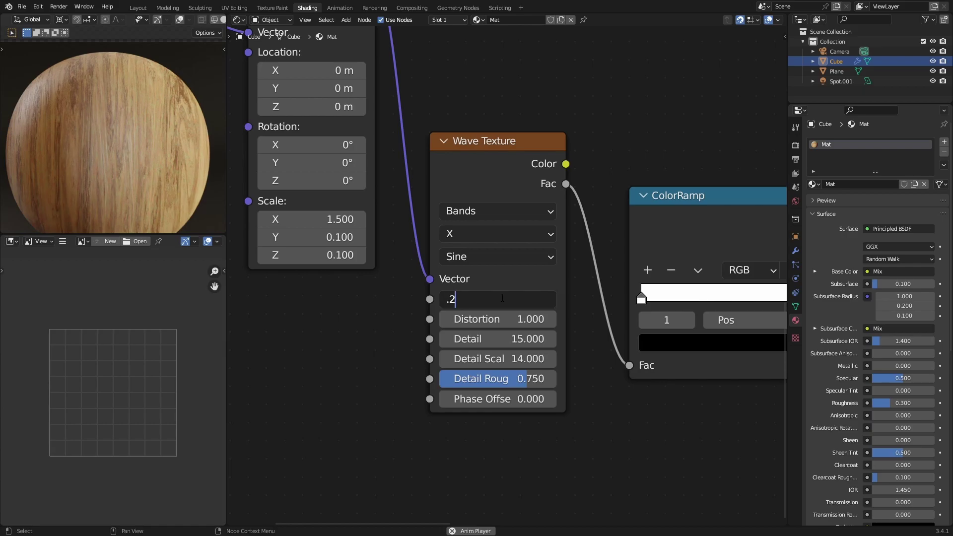
pyautogui.press('Return')
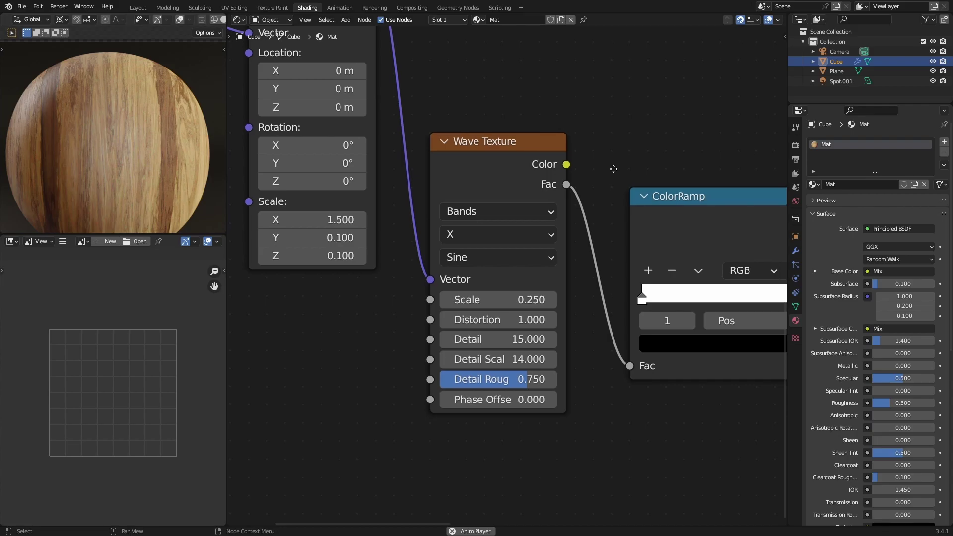
# Move the constant ColorRamp's black stop to 0.995 and set the Wave Texture's Scale to 2.
pyautogui.moveTo(613, 166); pyautogui.dragTo(385, 164, button='middle')
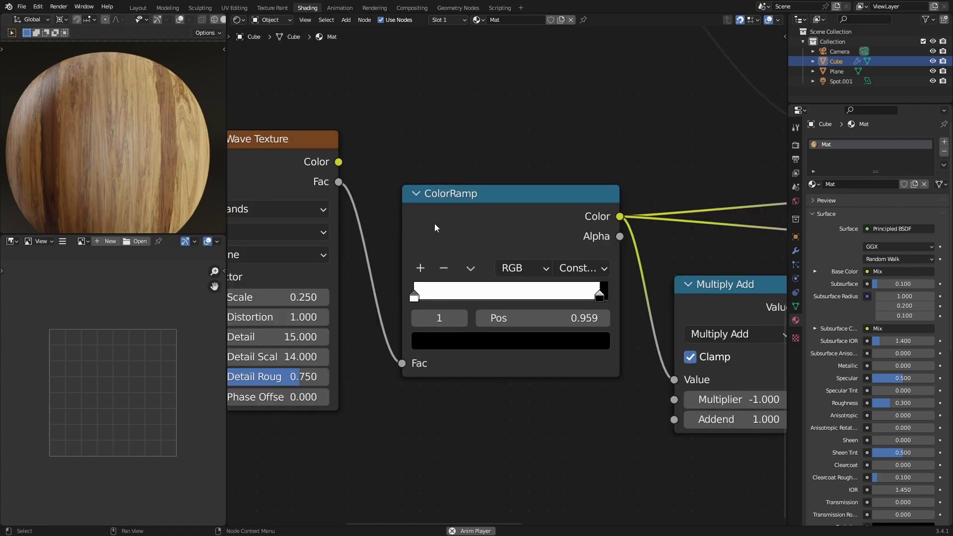
pyautogui.moveTo(600, 297); pyautogui.dragTo(606, 303)
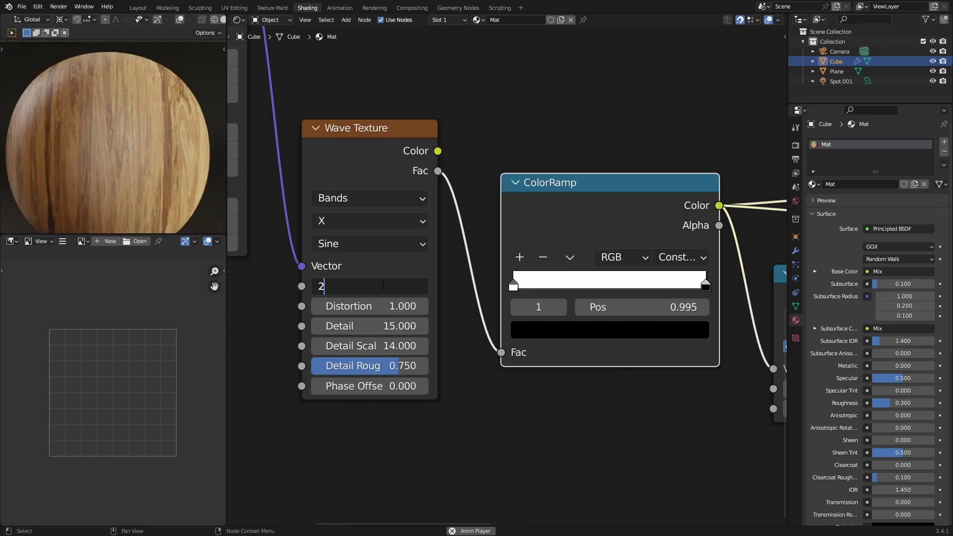
pyautogui.press('Return')
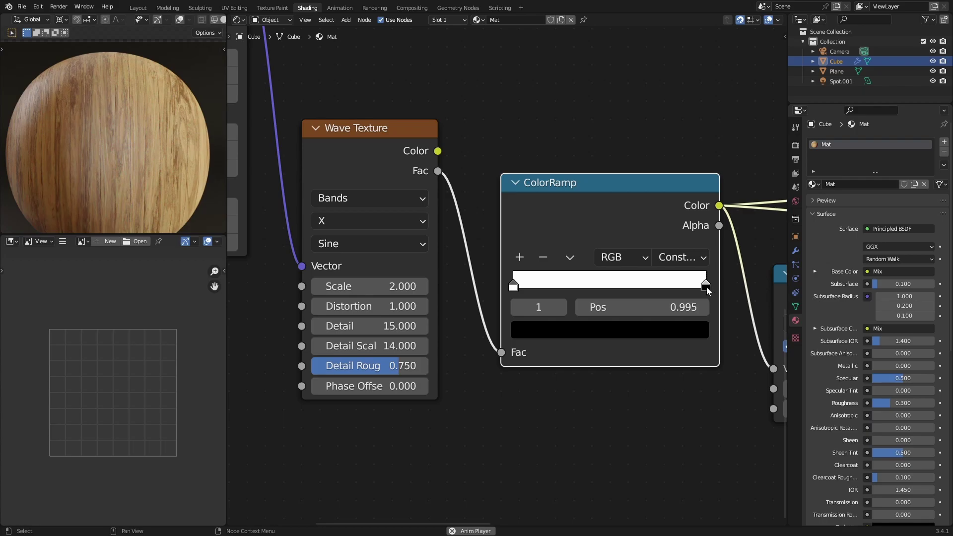
# Move the constant ColorRamp's black stop to position 0.964.
pyautogui.moveTo(706, 288); pyautogui.dragTo(700, 291)
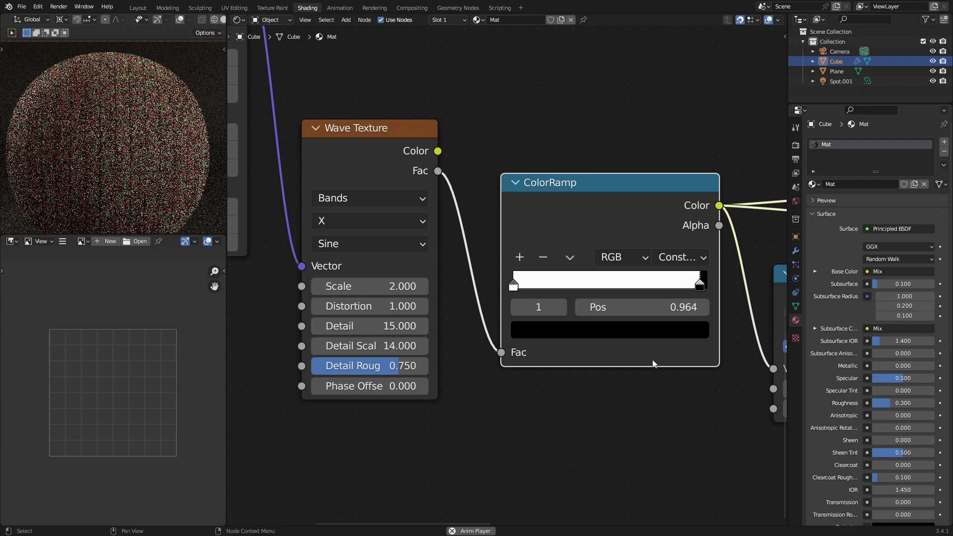
pyautogui.click(629, 387)
pyautogui.press('Home')
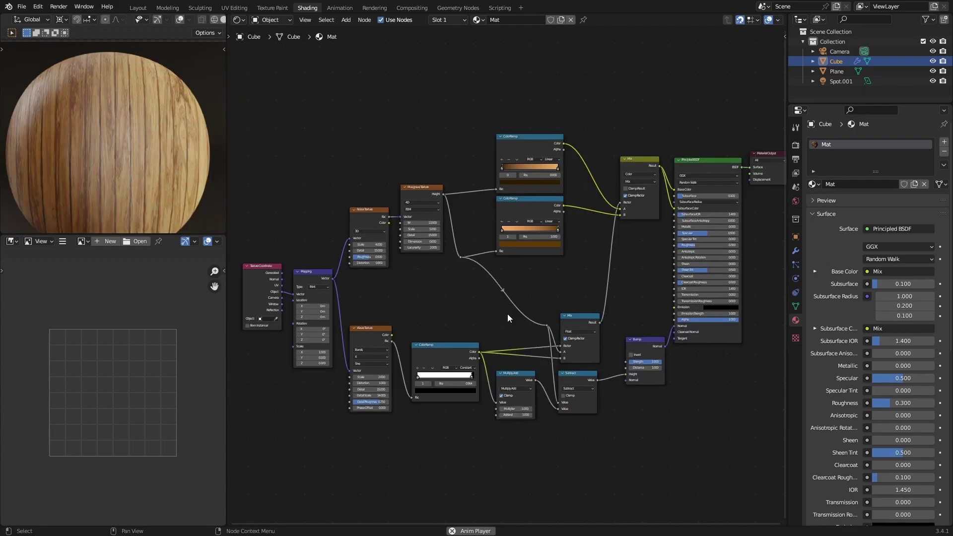
pyautogui.scroll(-1, 508, 314)
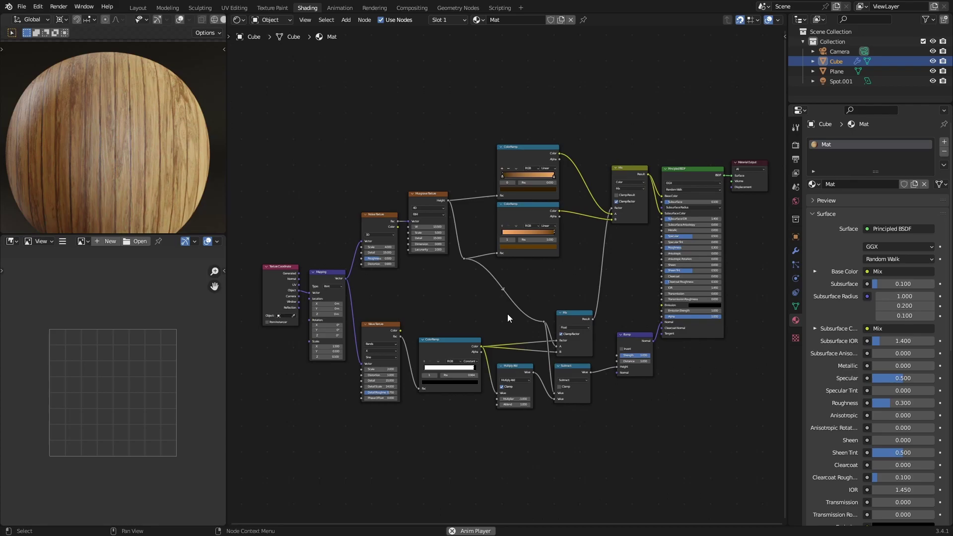